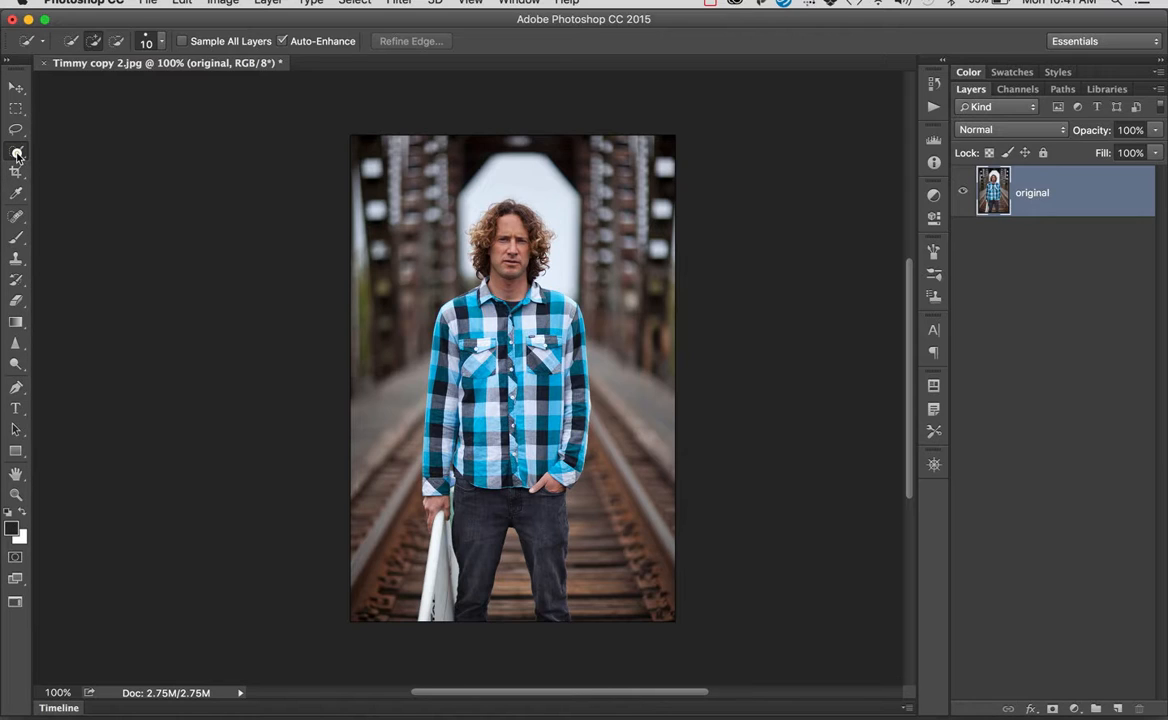
Quick-select the man's head, neck and upper shirt using the Quick Selection tool with a brush size of 125
{"action": "right_click", "coordinate": [16, 155]}
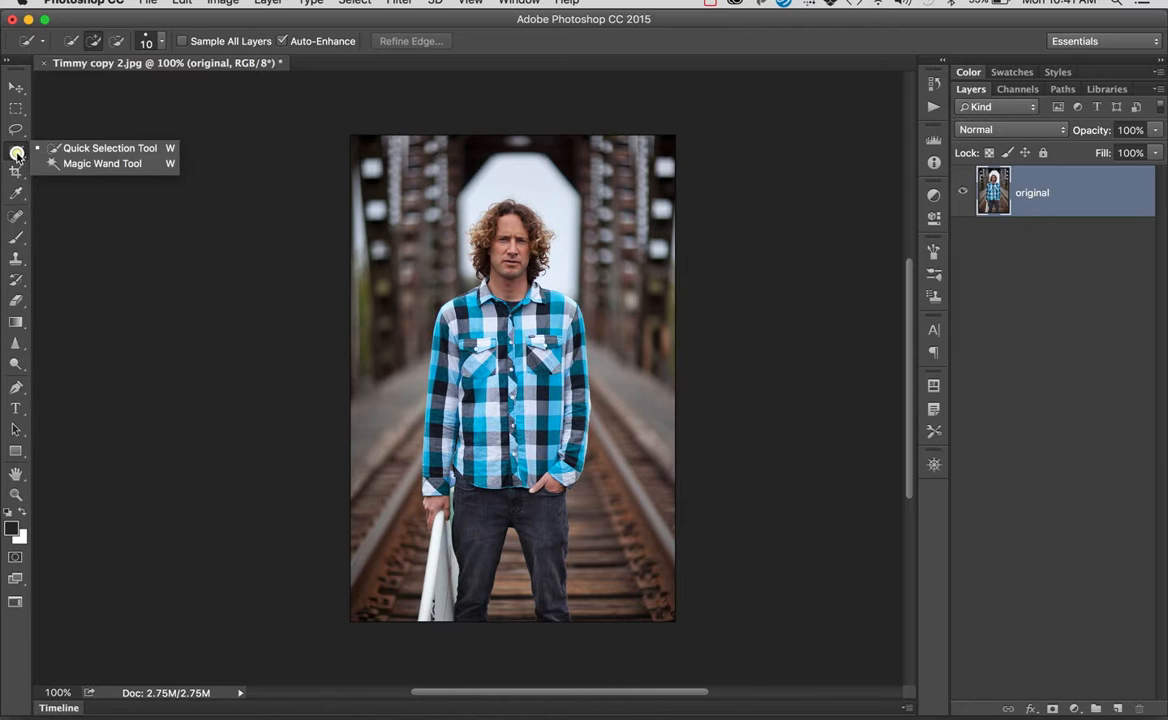
{"action": "left_click", "coordinate": [75, 148]}
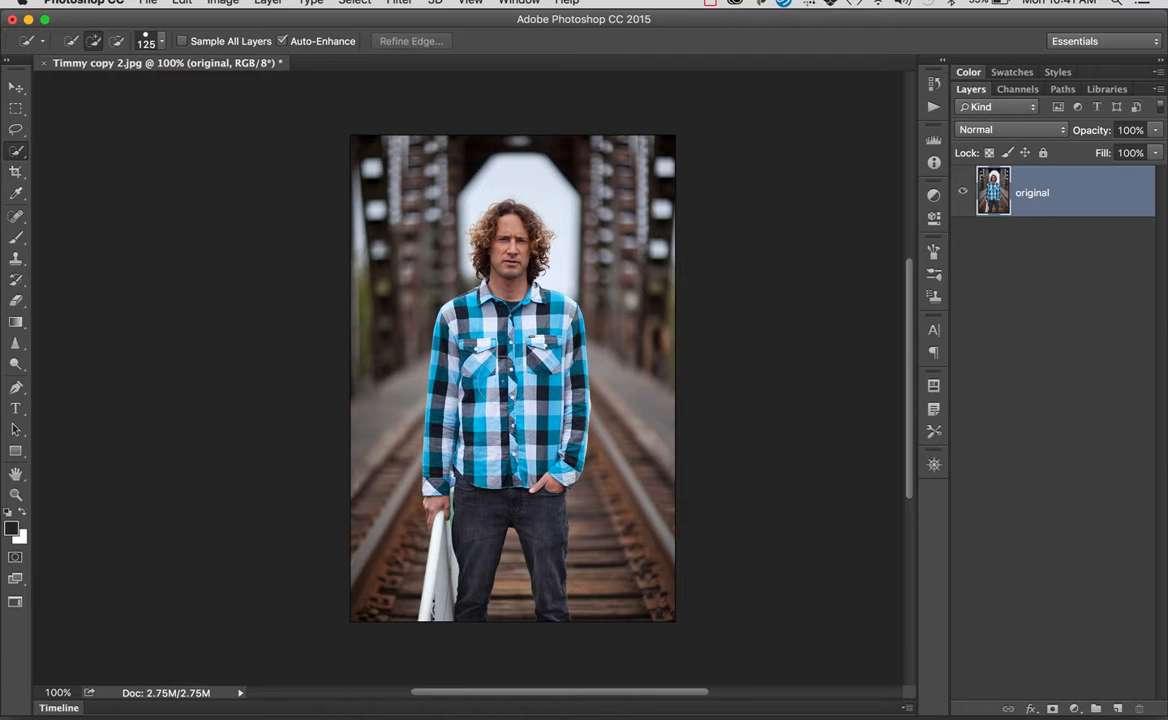
{"action": "left_click", "coordinate": [514, 218]}
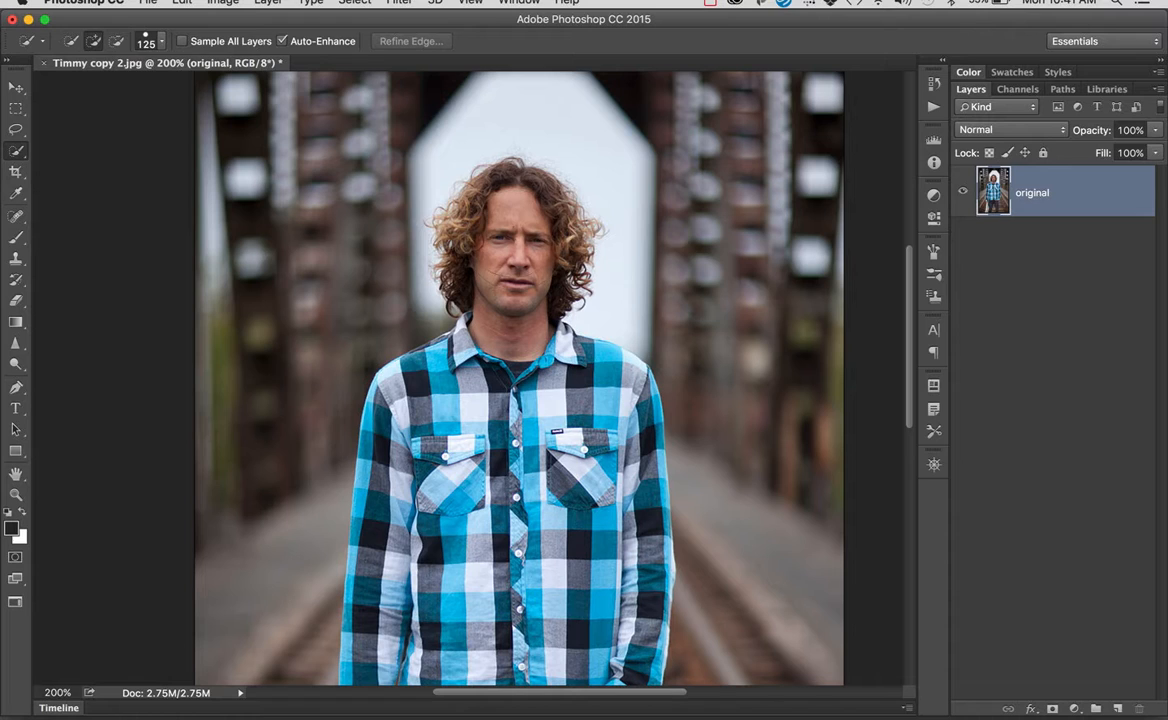
{"action": "left_click", "coordinate": [512, 228]}
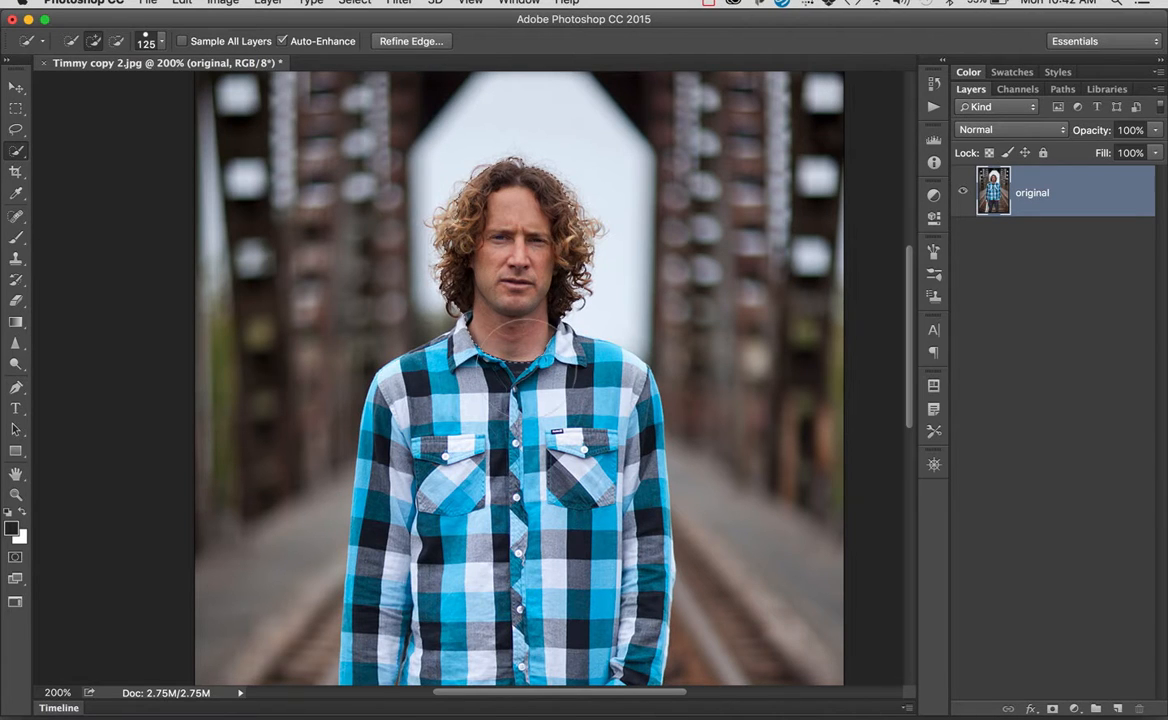
{"action": "left_click", "coordinate": [503, 396]}
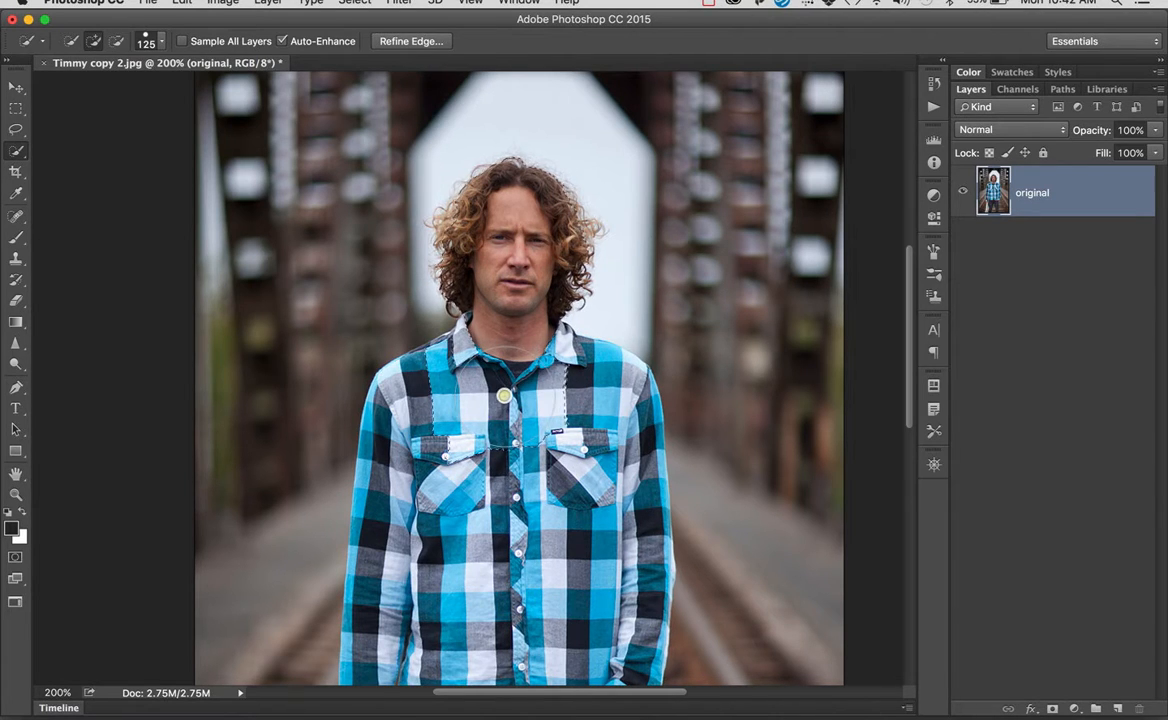
Extend the selection over the shirt's chest pockets, both shoulders and the upper part of the pocket-hand sleeve
{"action": "mouse_move", "coordinate": [502, 476]}
{"action": "left_mouse_down"}
{"action": "mouse_move", "coordinate": [405, 458]}
{"action": "mouse_move", "coordinate": [439, 467]}
{"action": "left_mouse_up"}
{"action": "left_click", "coordinate": [430, 428]}
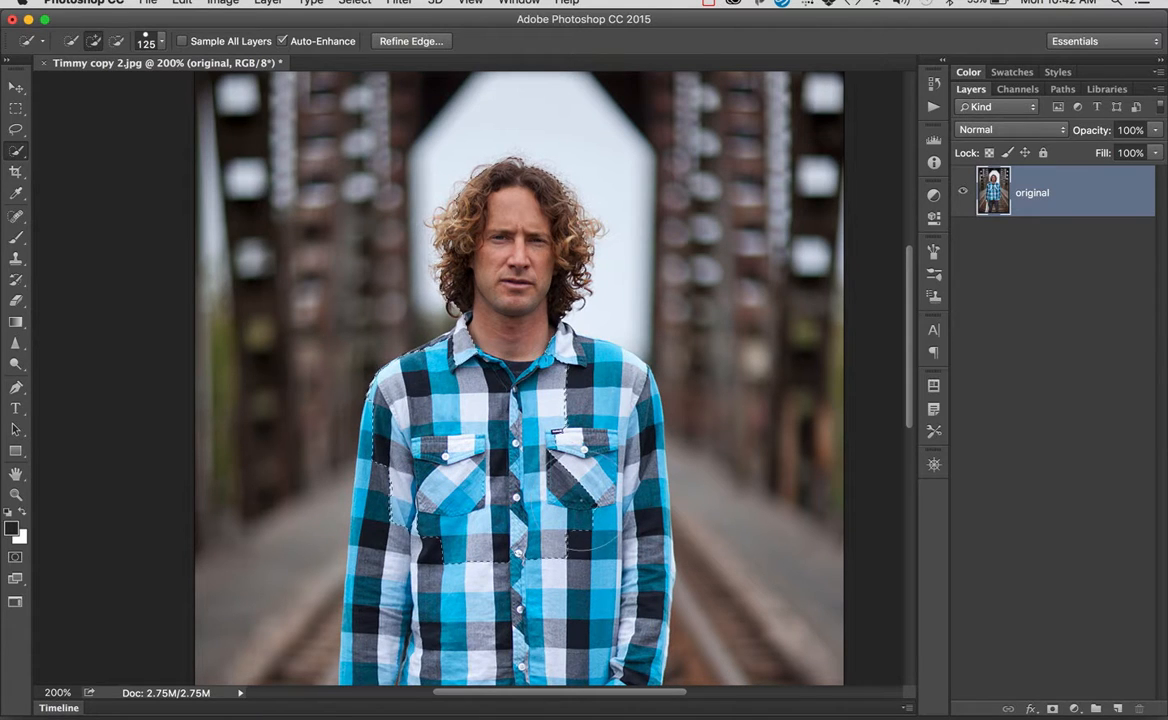
{"action": "left_click", "coordinate": [580, 499]}
{"action": "left_click", "coordinate": [576, 404]}
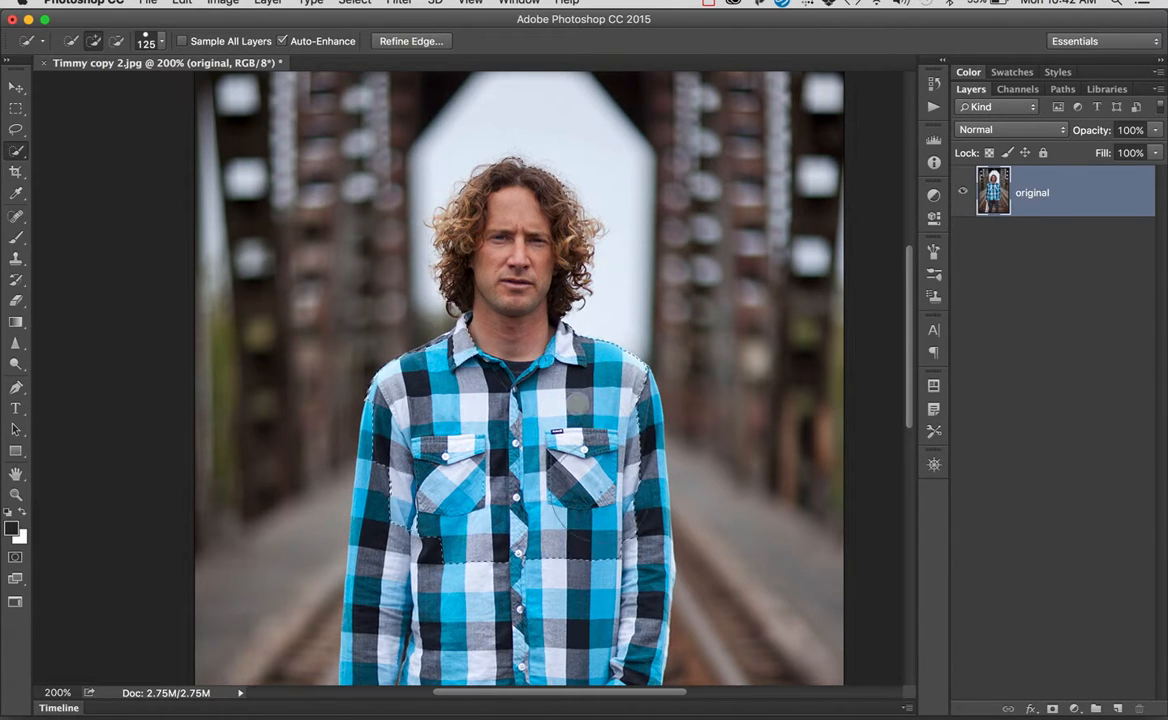
{"action": "left_click", "coordinate": [610, 498]}
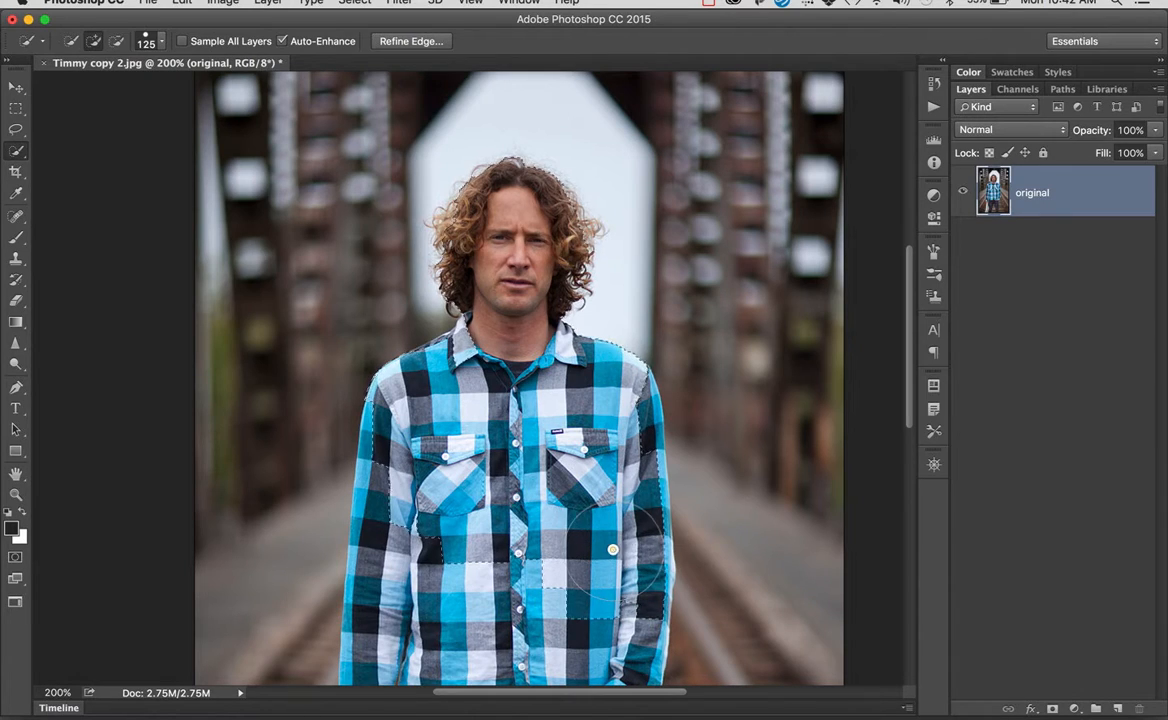
{"action": "left_click", "coordinate": [612, 550]}
Extend the selection down over the lower shirt, the surfboard-side hand and the jeans leg beside the surfboard
{"action": "scroll", "coordinate": [508, 574], "scroll_direction": "down", "scroll_amount": 10}
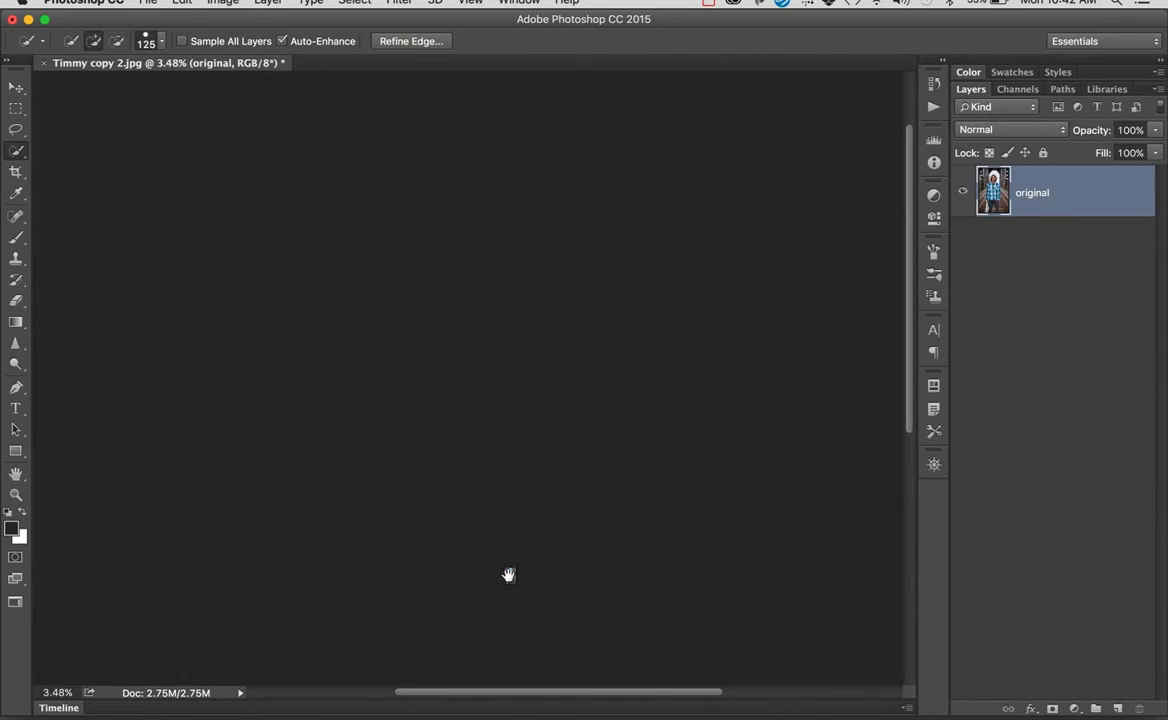
{"action": "scroll", "coordinate": [508, 574], "scroll_direction": "up", "scroll_amount": 8}
{"action": "scroll", "coordinate": [508, 574], "scroll_direction": "up", "scroll_amount": 5}
{"action": "scroll", "coordinate": [538, 407], "scroll_direction": "down", "scroll_amount": 4}
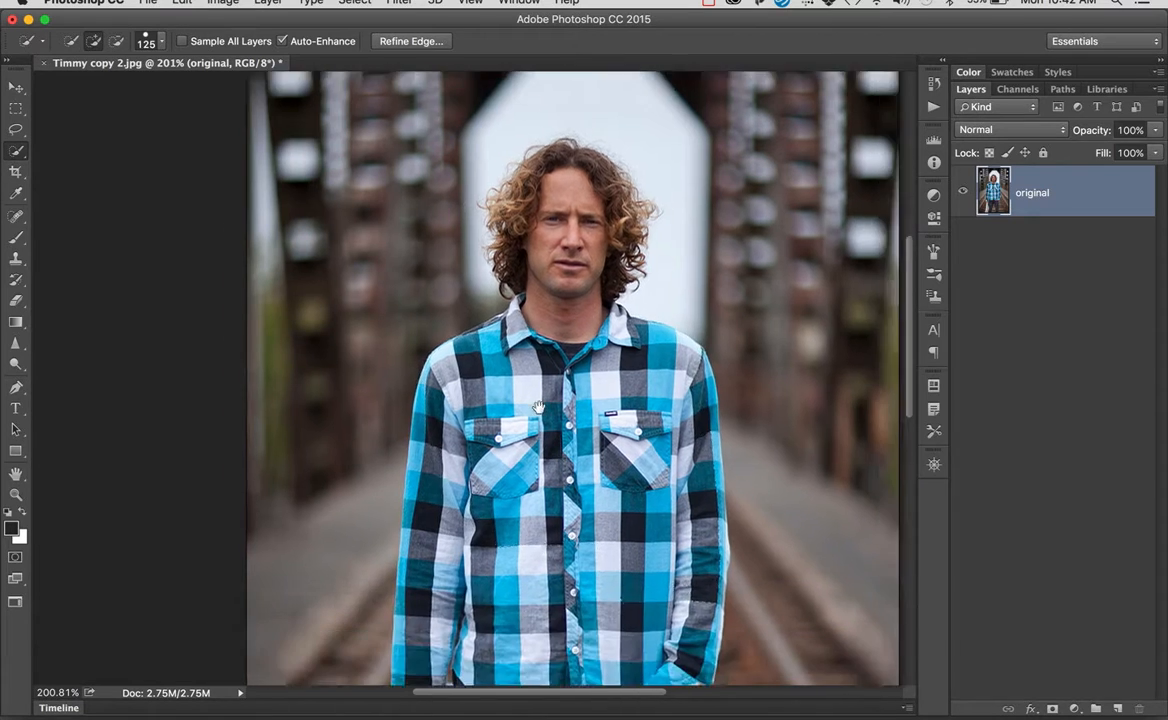
{"action": "left_click_drag", "start_coordinate": [538, 407], "coordinate": [527, 176]}
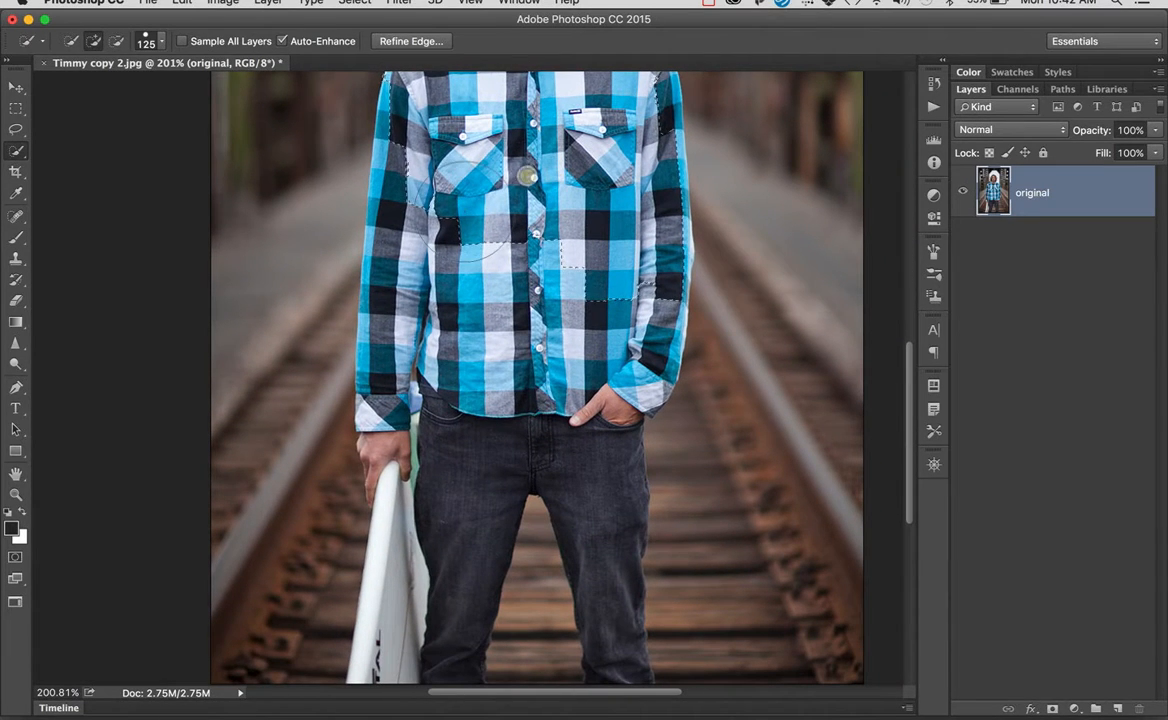
{"action": "left_click_drag", "start_coordinate": [448, 254], "coordinate": [444, 324]}
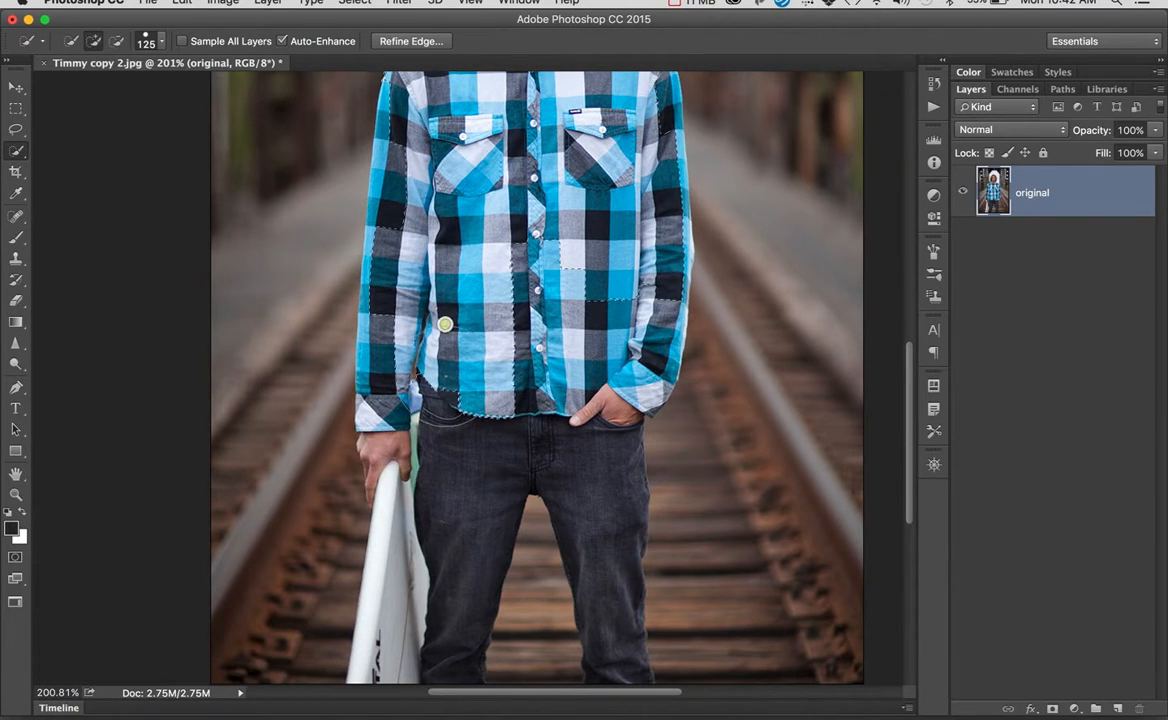
{"action": "left_click", "coordinate": [433, 397]}
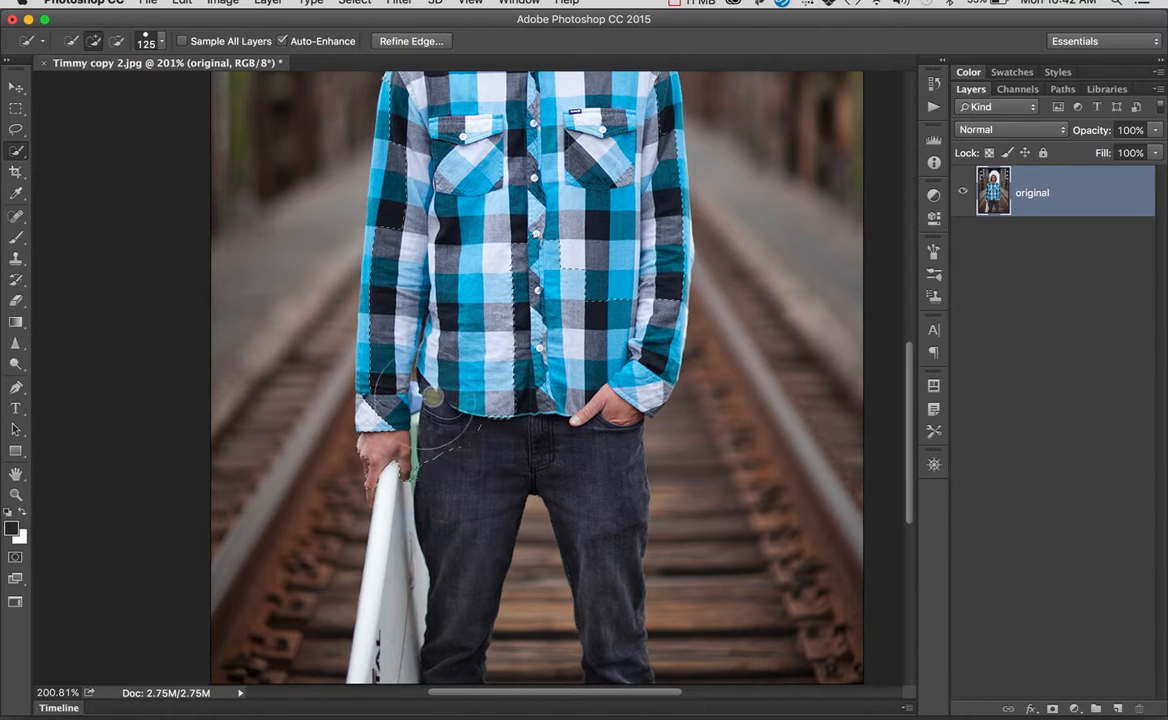
{"action": "left_click", "coordinate": [417, 378]}
{"action": "left_click", "coordinate": [524, 396]}
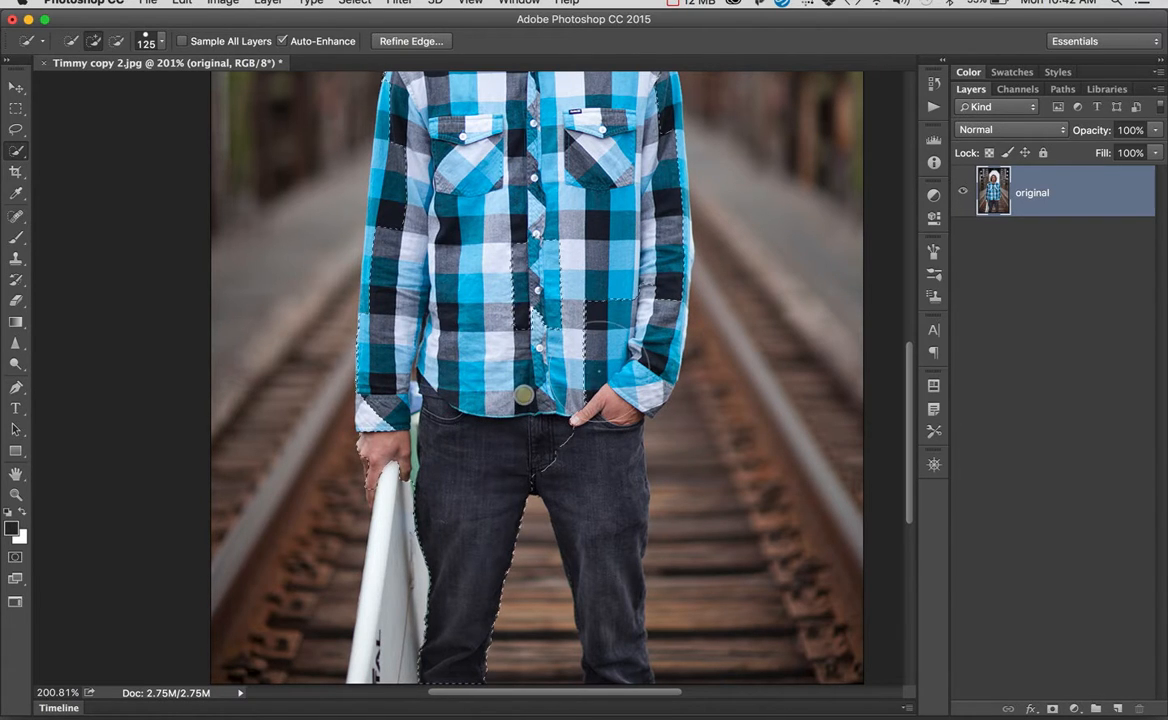
{"action": "left_click", "coordinate": [598, 370]}
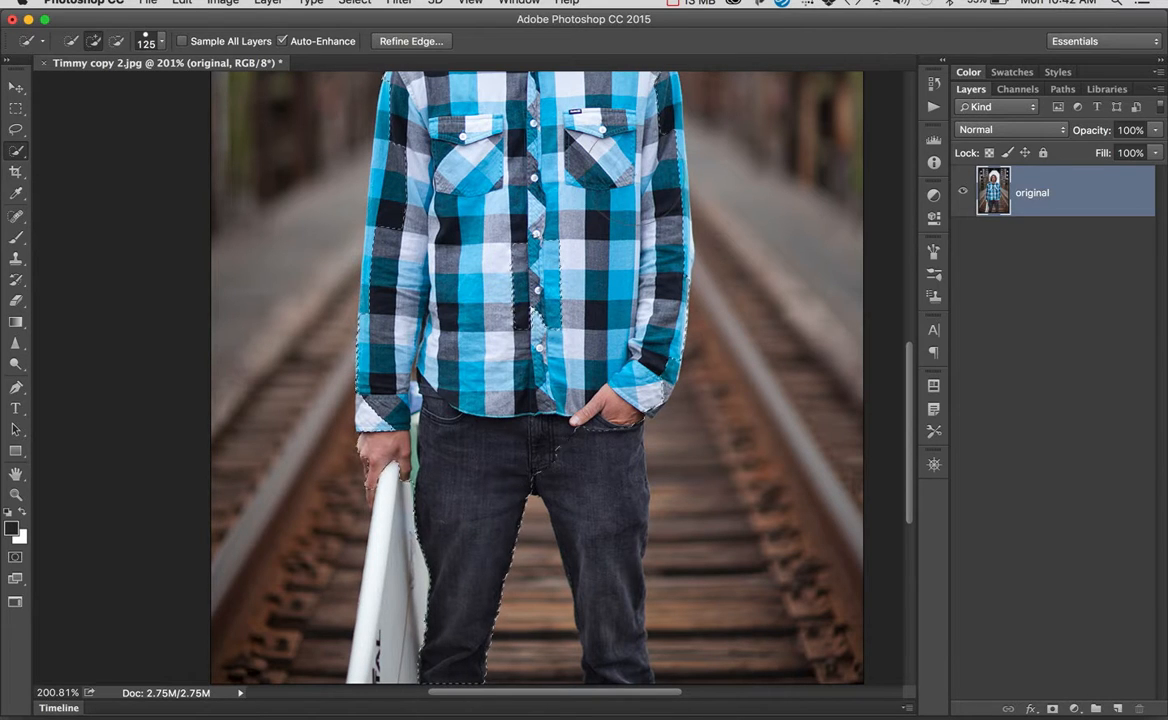
Reduce the selection brush size to 40 and add the missing part of the surfboard-side sleeve to the selection
{"action": "left_click", "coordinate": [633, 176]}
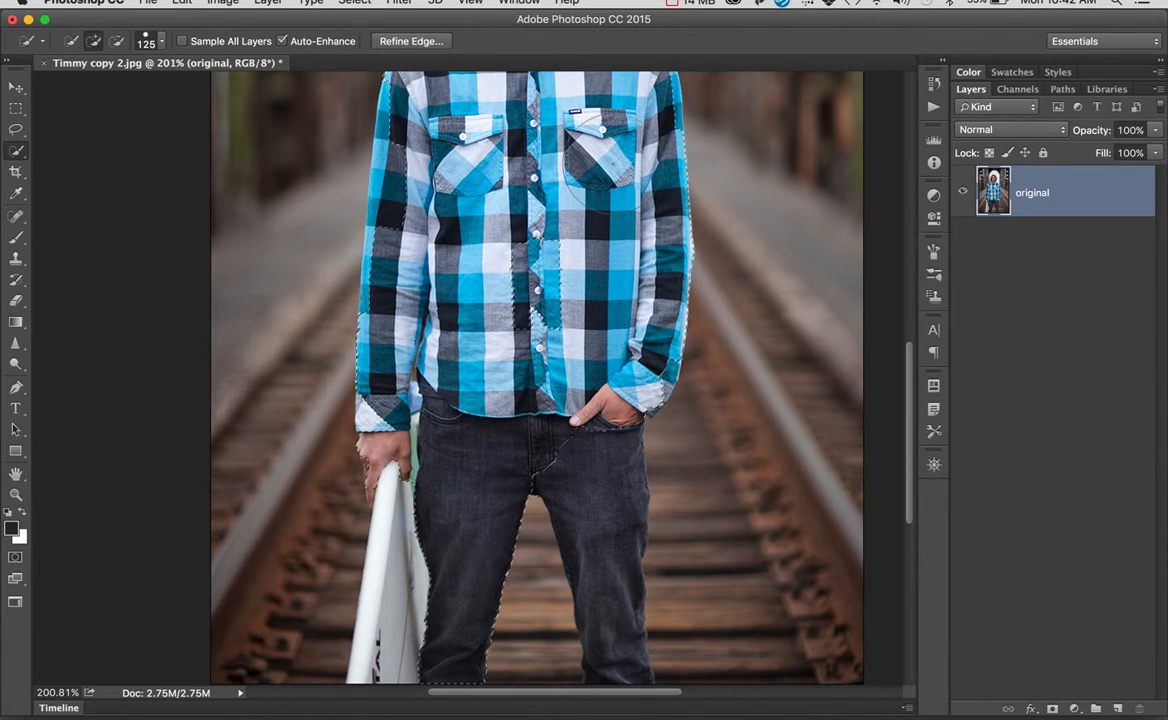
{"action": "scroll", "coordinate": [612, 163], "scroll_direction": "up", "scroll_amount": 3}
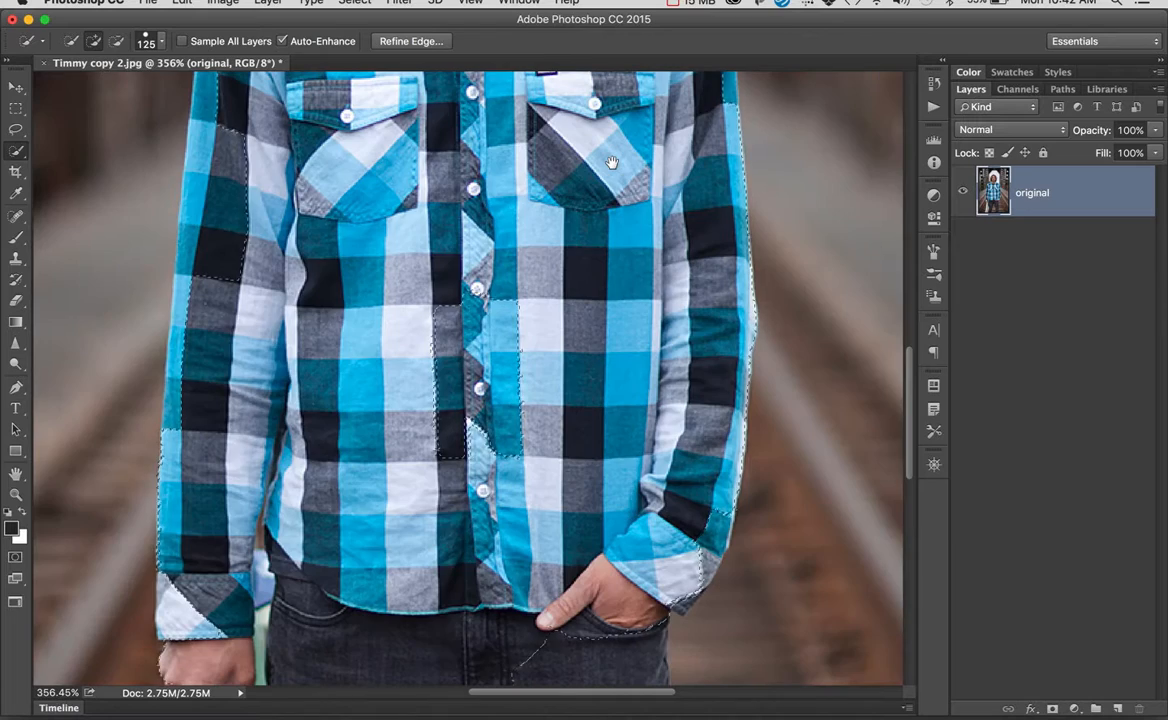
{"action": "left_click_drag", "start_coordinate": [600, 160], "coordinate": [613, 375]}
{"action": "left_click", "coordinate": [619, 311]}
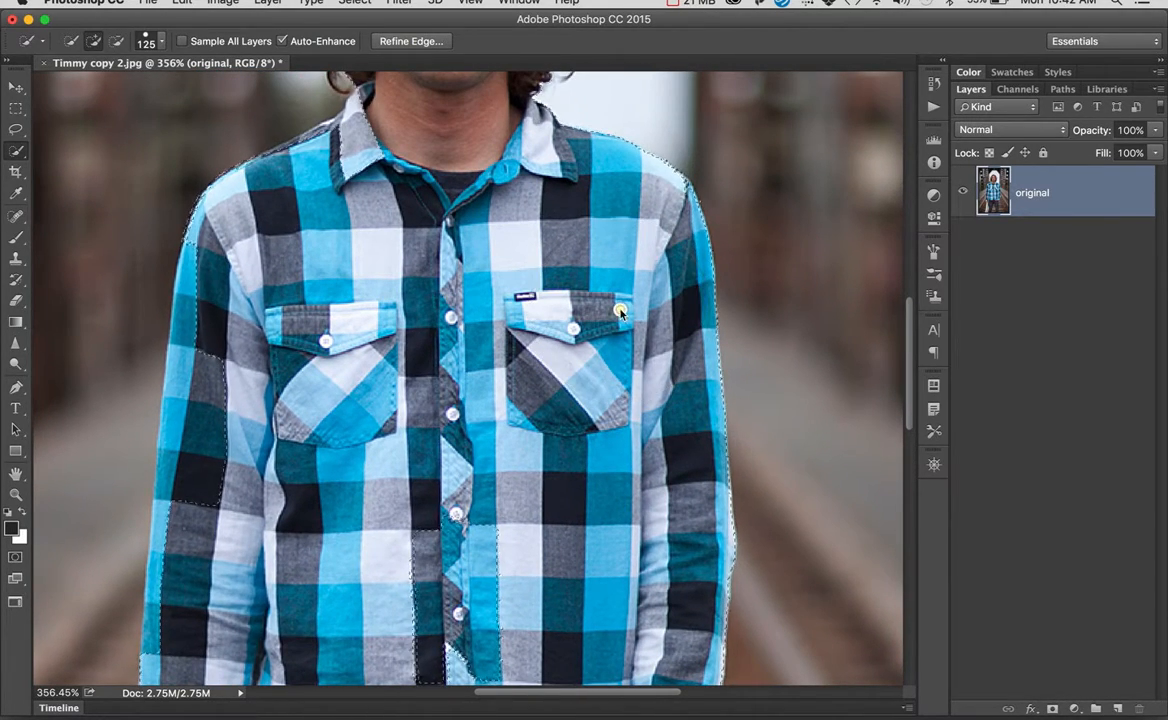
{"action": "left_click", "coordinate": [371, 205]}
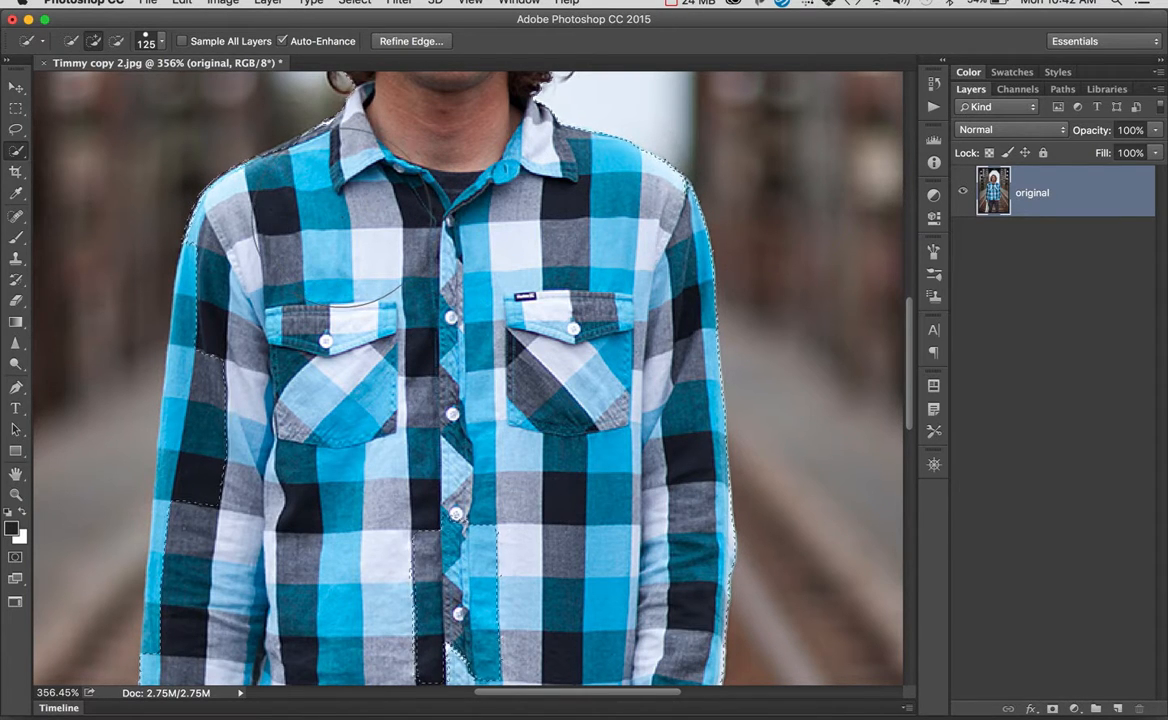
{"action": "left_click", "coordinate": [341, 217]}
{"action": "key", "text": "bracketleft"}
{"action": "key", "text": "bracketleft"}
{"action": "key", "text": "bracketleft"}
{"action": "key", "text": "bracketleft"}
{"action": "key", "text": "bracketleft"}
{"action": "key", "text": "bracketleft"}
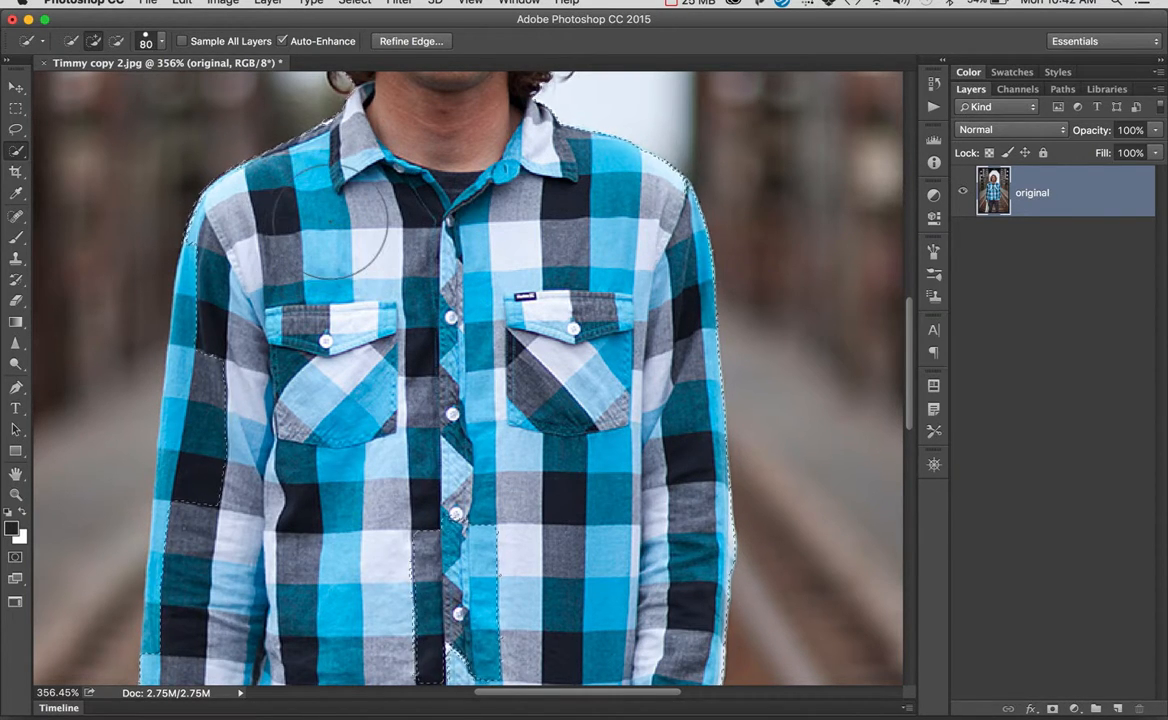
{"action": "key", "text": "bracketleft"}
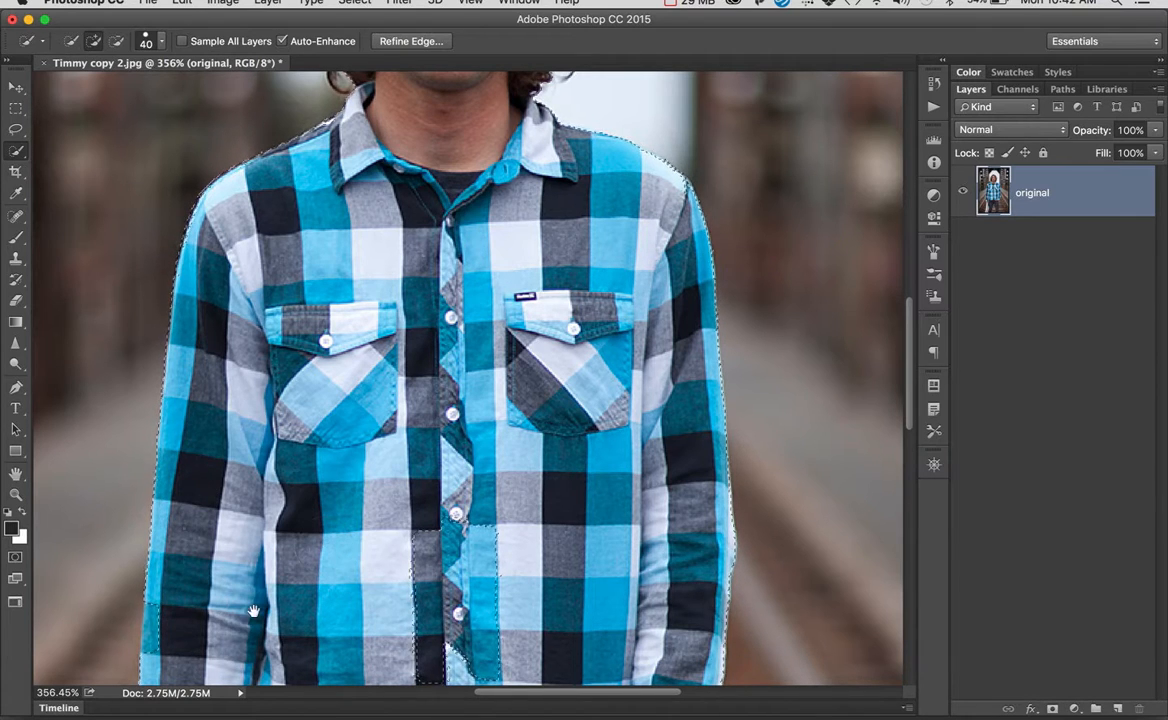
Add the hand holding the surfboard, the top of the surfboard and the remaining jeans leg to the selection
{"action": "left_click_drag", "start_coordinate": [225, 609], "coordinate": [418, 279]}
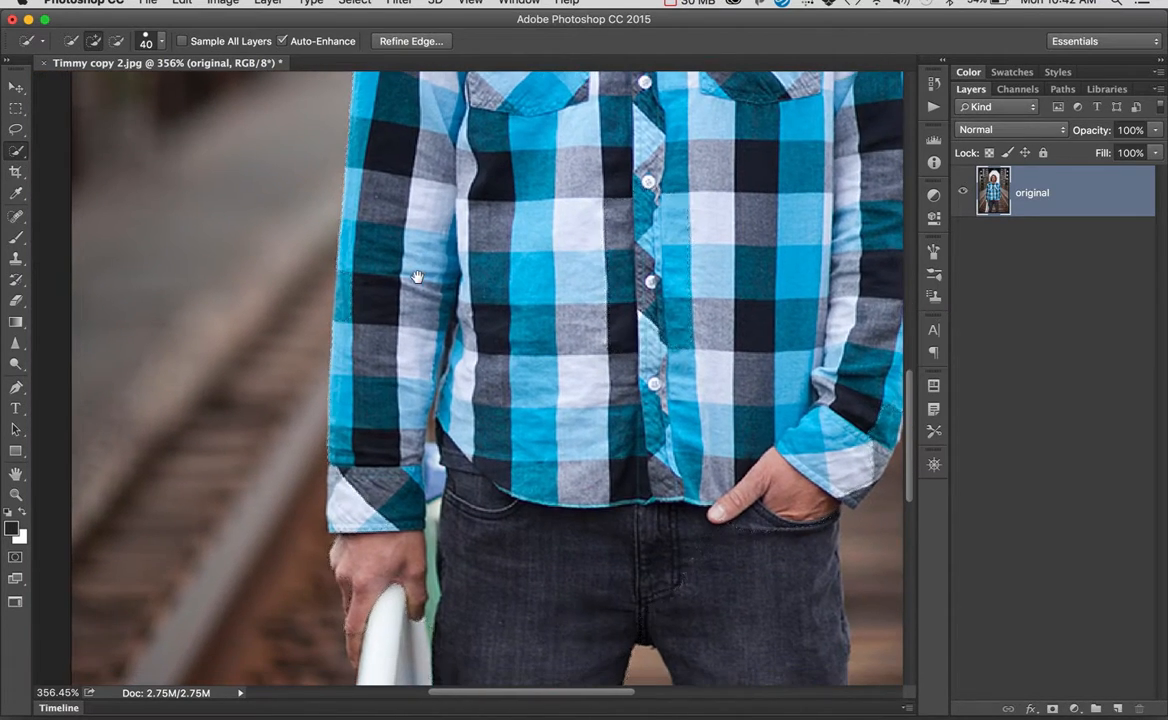
{"action": "left_click", "coordinate": [368, 310]}
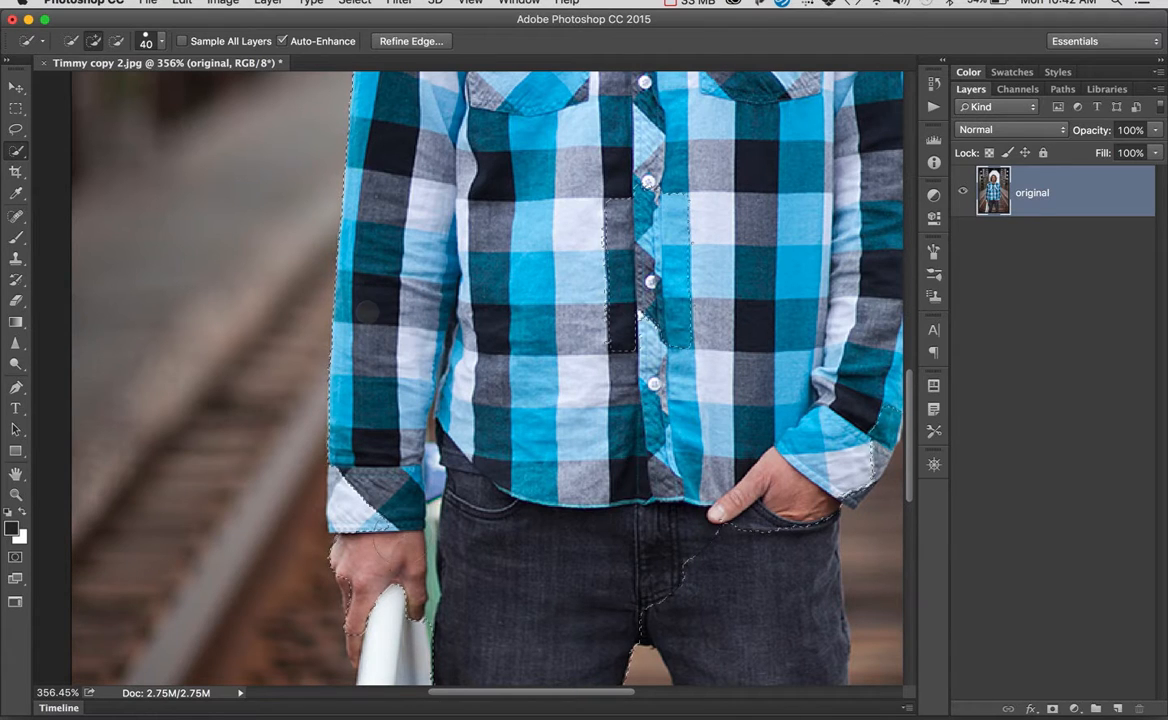
{"action": "left_click", "coordinate": [373, 574]}
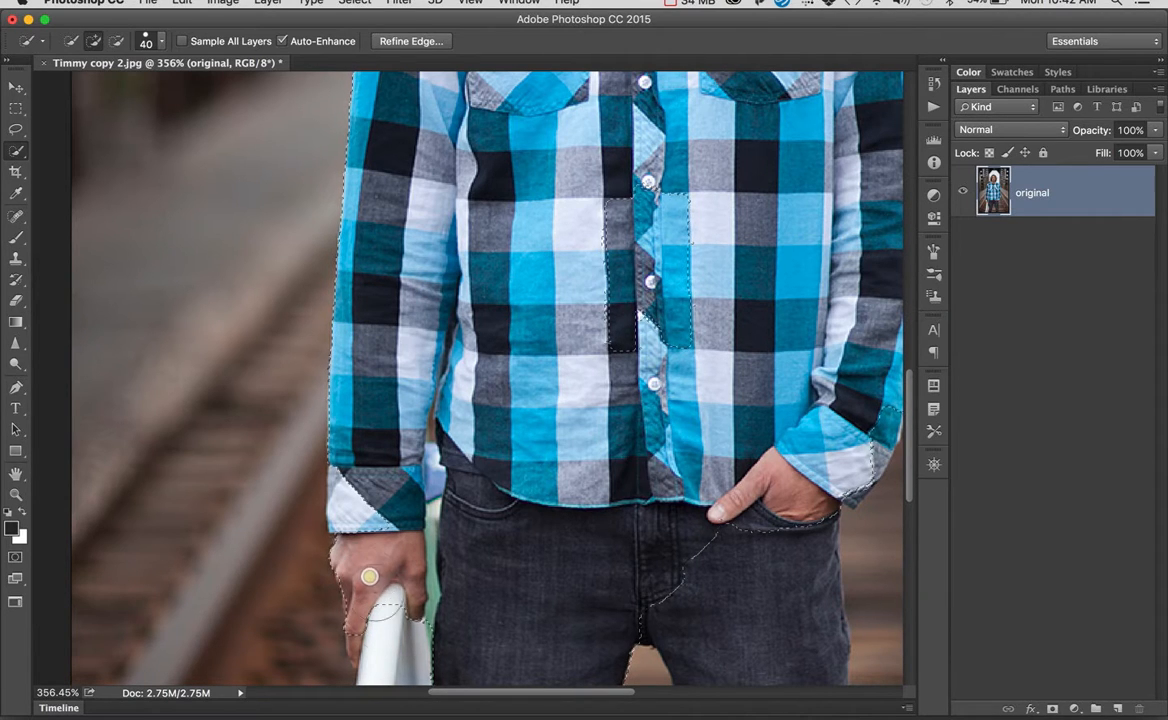
{"action": "left_click", "coordinate": [379, 643]}
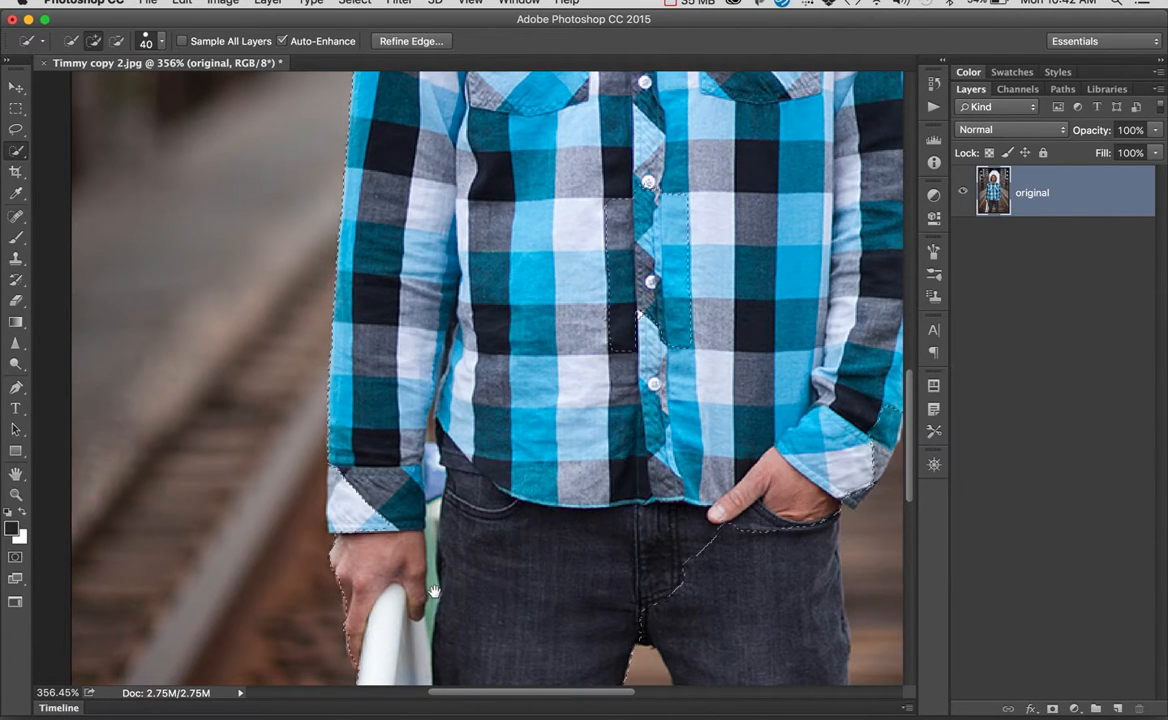
{"action": "mouse_move", "coordinate": [441, 520]}
{"action": "left_mouse_down"}
{"action": "mouse_move", "coordinate": [481, 390]}
{"action": "mouse_move", "coordinate": [484, 282]}
{"action": "left_mouse_up"}
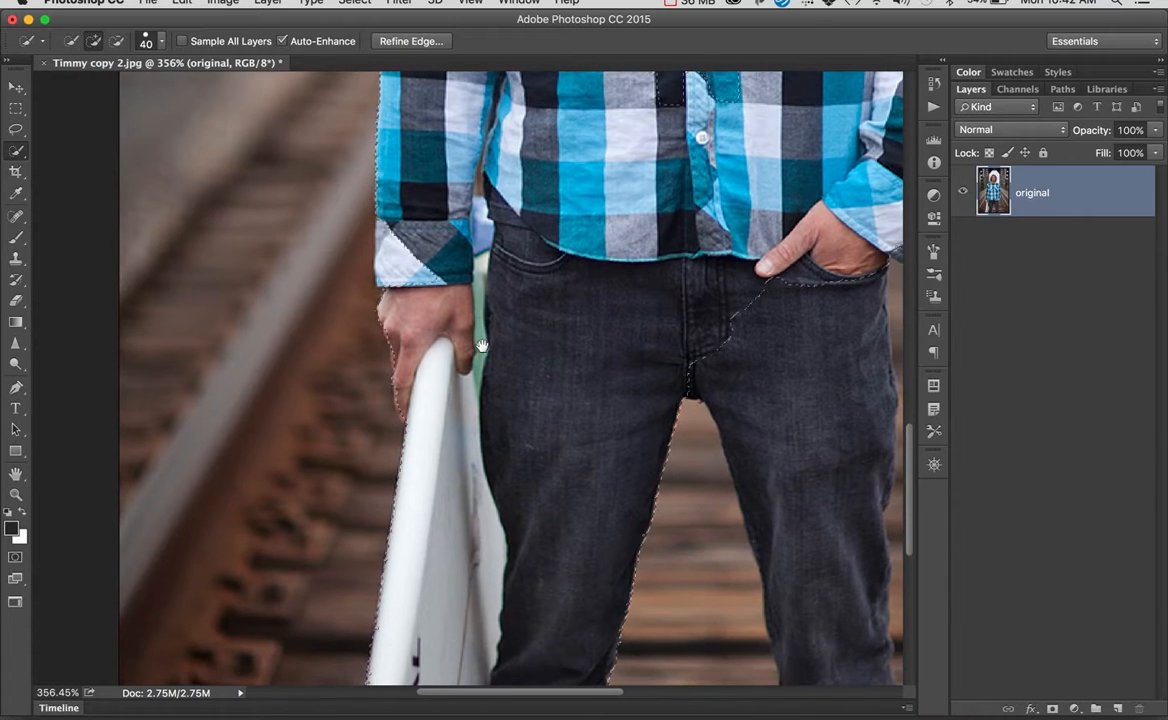
{"action": "left_click", "coordinate": [422, 361]}
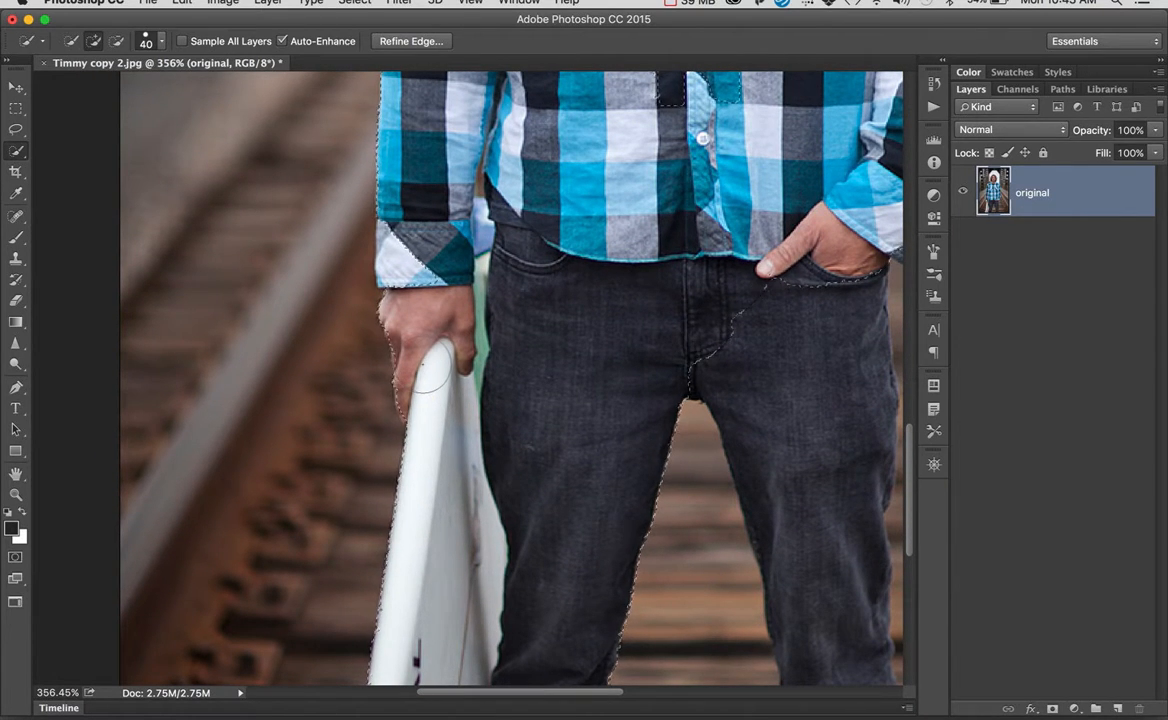
{"action": "left_click", "coordinate": [824, 302]}
{"action": "left_click", "coordinate": [841, 363]}
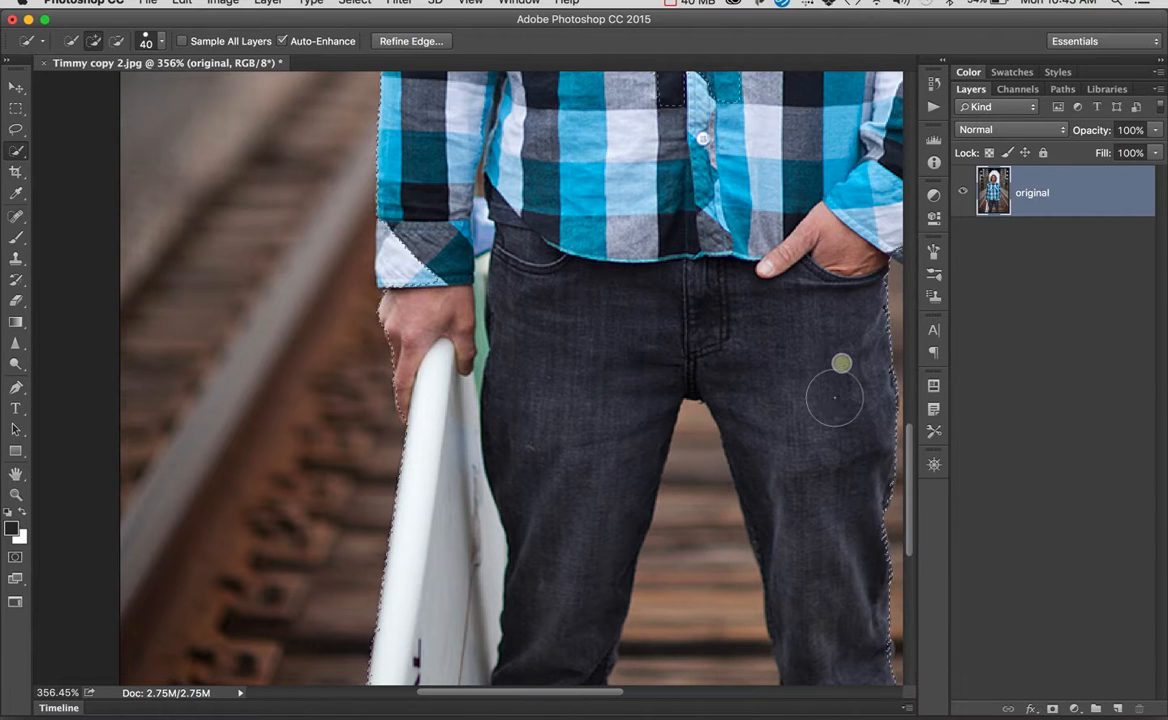
Subtract the railway track area between the legs from the selection and add the missing edge of the pocket-hand shirt cuff
{"action": "left_click", "coordinate": [775, 412], "text": "alt+super"}
{"action": "left_click", "coordinate": [775, 412], "text": "alt+super"}
{"action": "left_click_drag", "start_coordinate": [775, 412], "coordinate": [677, 391]}
{"action": "left_click", "coordinate": [678, 391]}
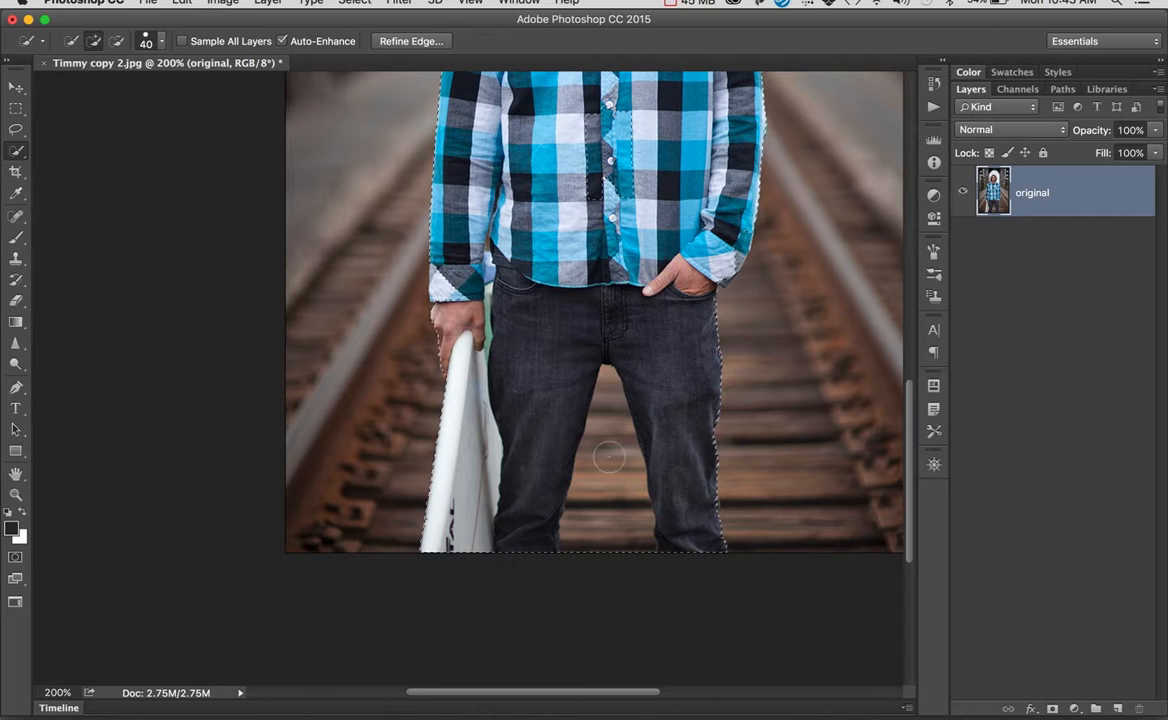
{"action": "key", "text": "alt"}
{"action": "left_click_drag", "start_coordinate": [609, 470], "coordinate": [607, 527]}
{"action": "scroll", "coordinate": [731, 265], "scroll_direction": "up", "scroll_amount": 2}
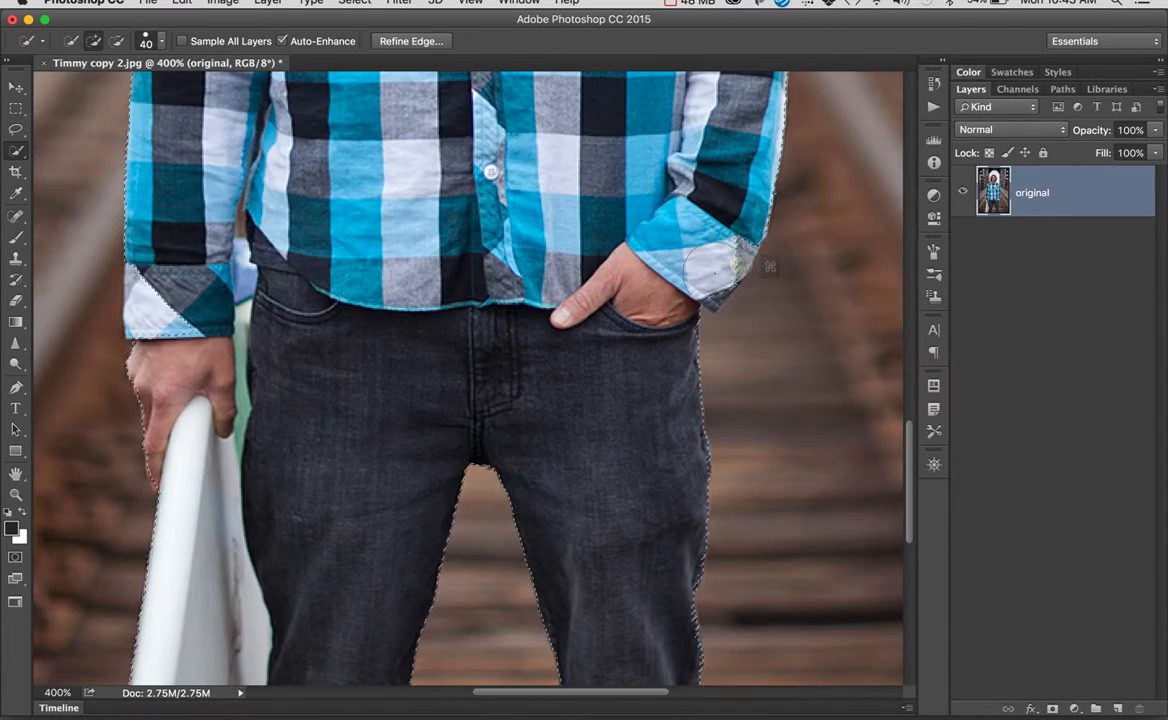
{"action": "left_click_drag", "start_coordinate": [699, 268], "coordinate": [723, 234]}
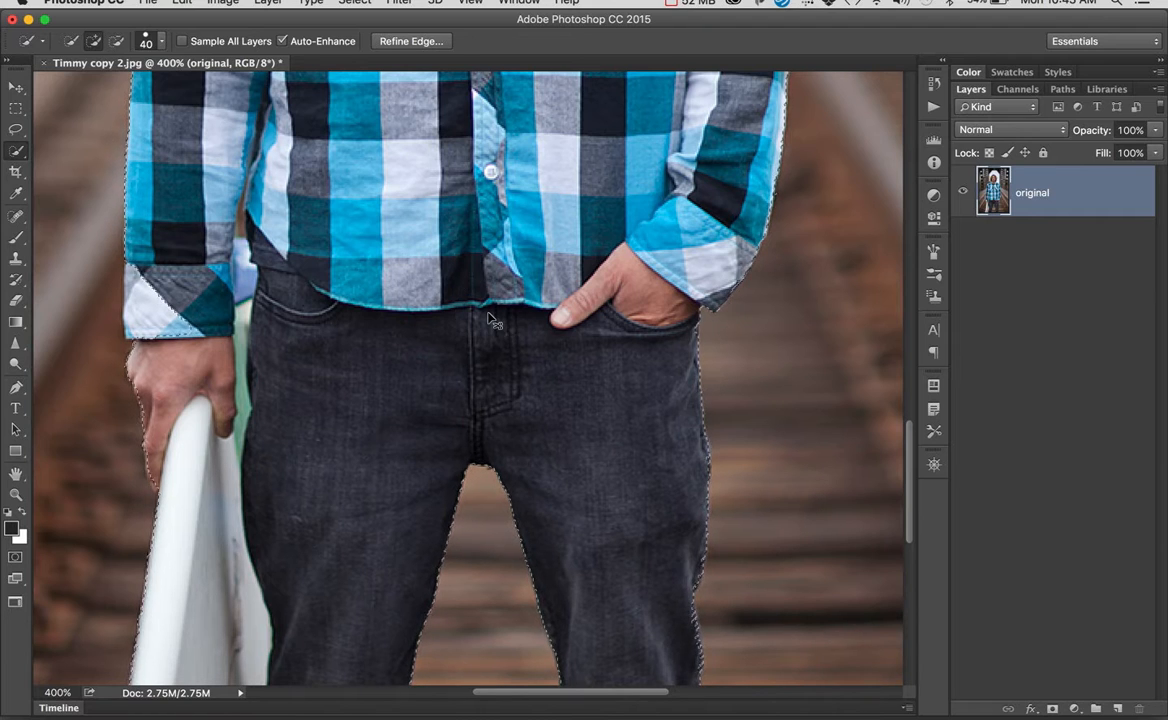
Examine the selection edge around the man's head and curly hair at 400% using the Quick Mask overlay
{"action": "key", "text": "super+0"}
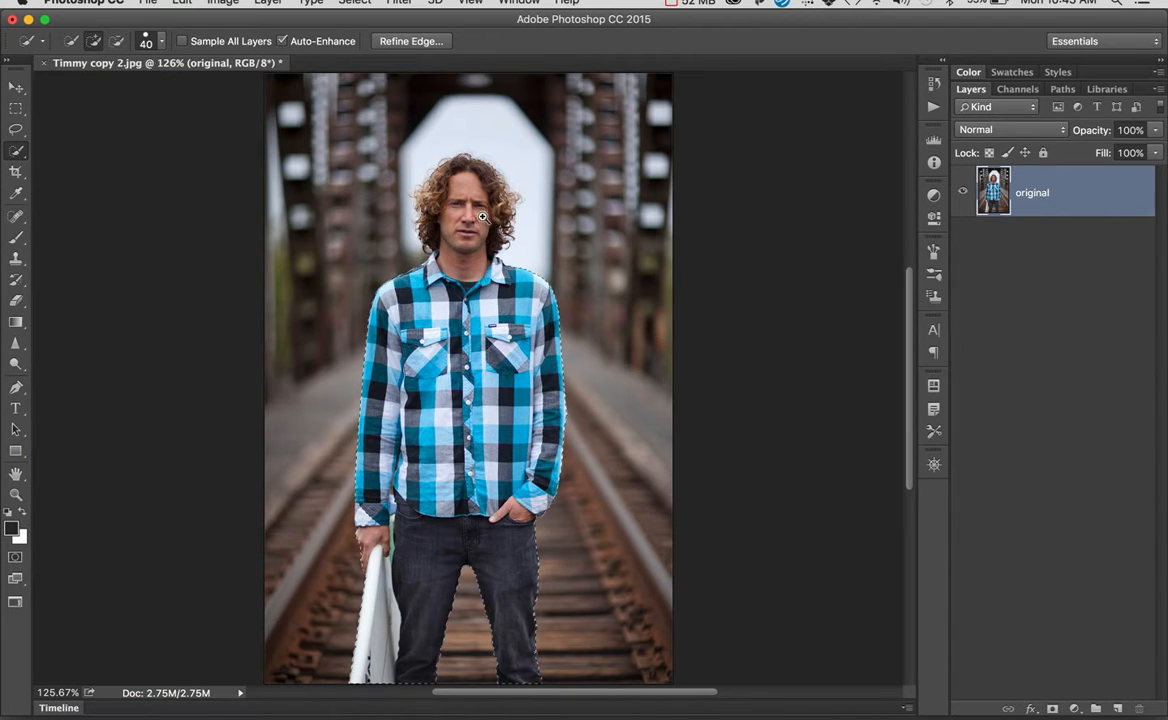
{"action": "left_click", "coordinate": [470, 213], "text": "super"}
{"action": "left_click", "coordinate": [470, 213], "text": "super"}
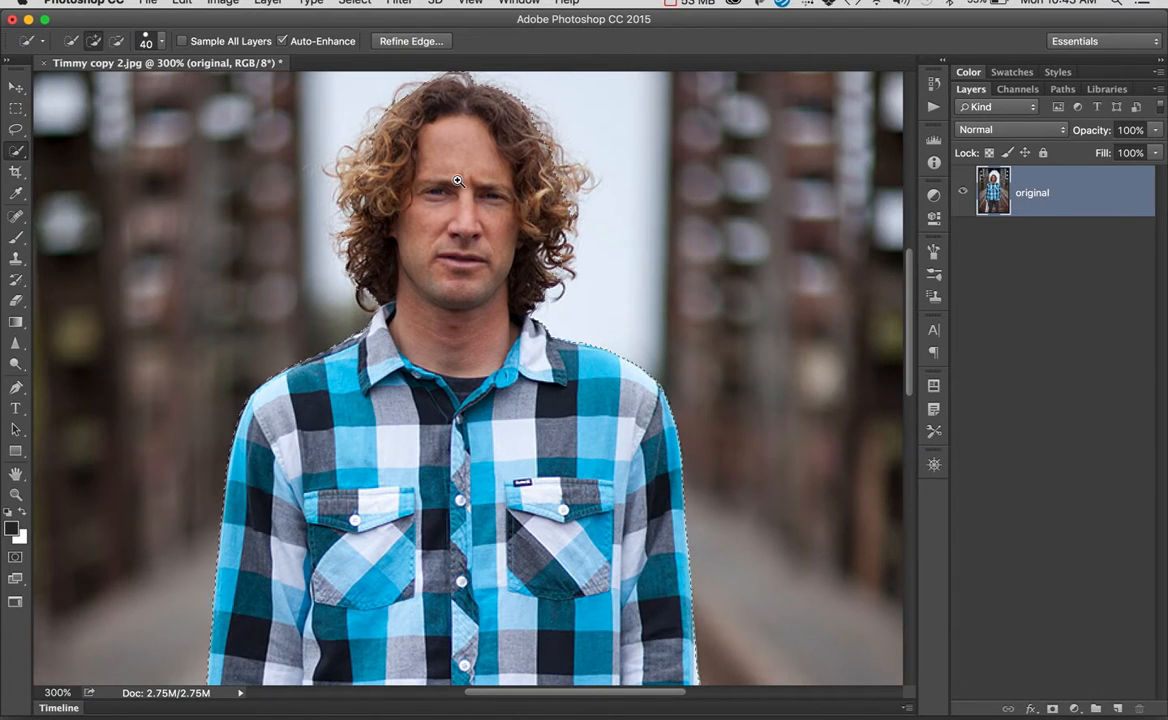
{"action": "left_click", "coordinate": [420, 166], "text": "super"}
{"action": "left_click_drag", "start_coordinate": [457, 180], "coordinate": [454, 328]}
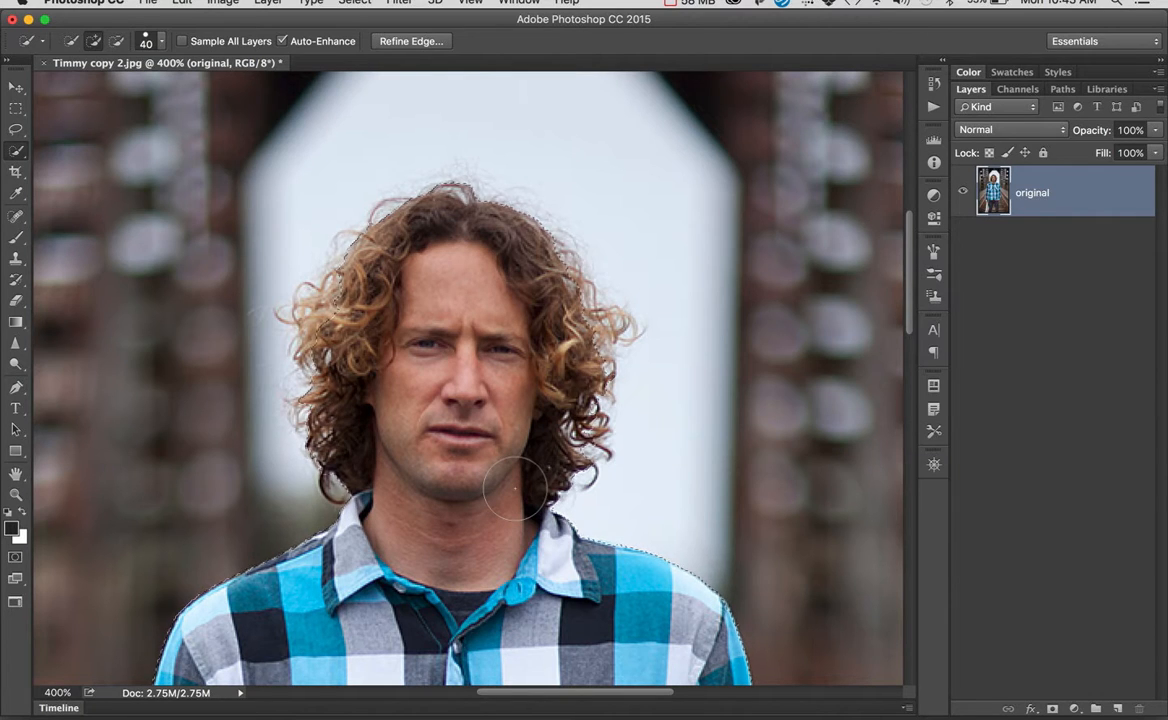
{"action": "key", "text": "q"}
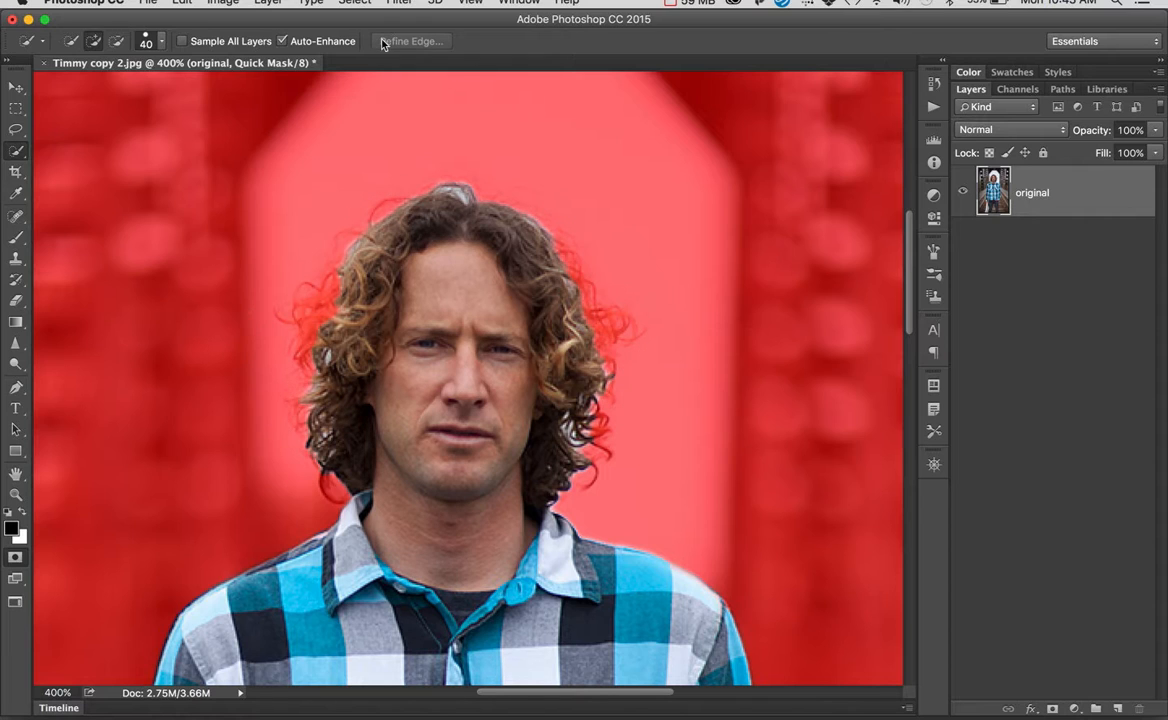
Exit Quick Mask, open Refine Edge for the selection, and preview it as Marching Ants and On Black before settling on Black & White
{"action": "key", "text": "q"}
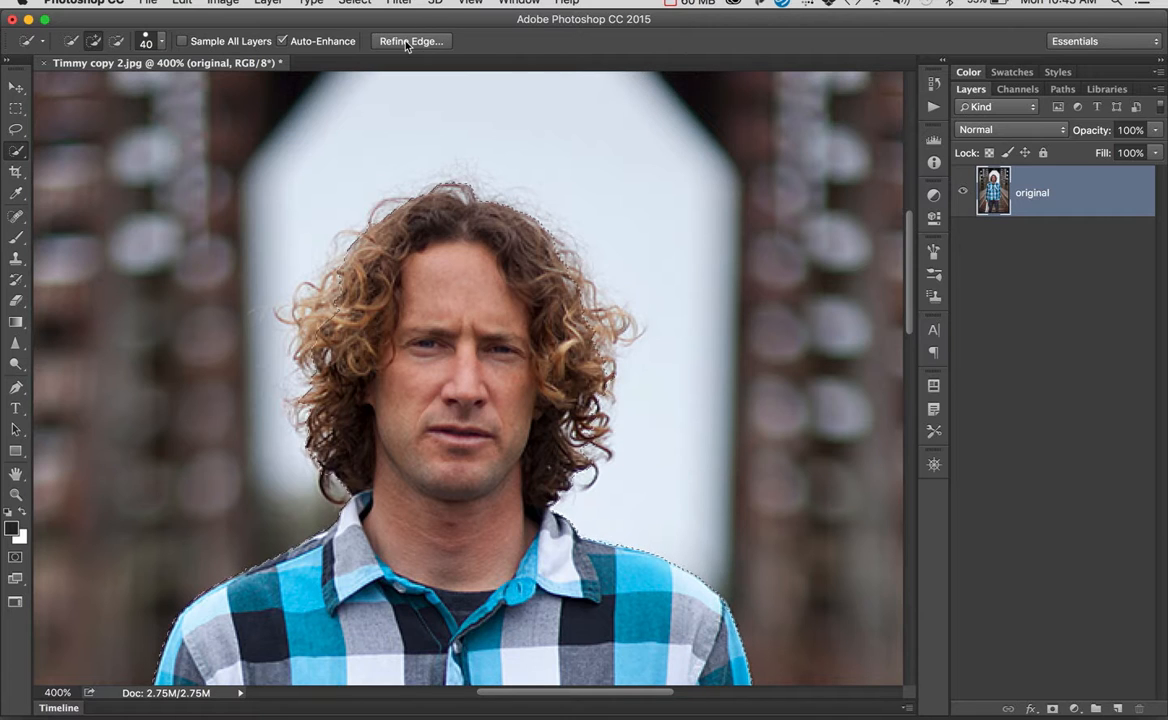
{"action": "left_click", "coordinate": [411, 41]}
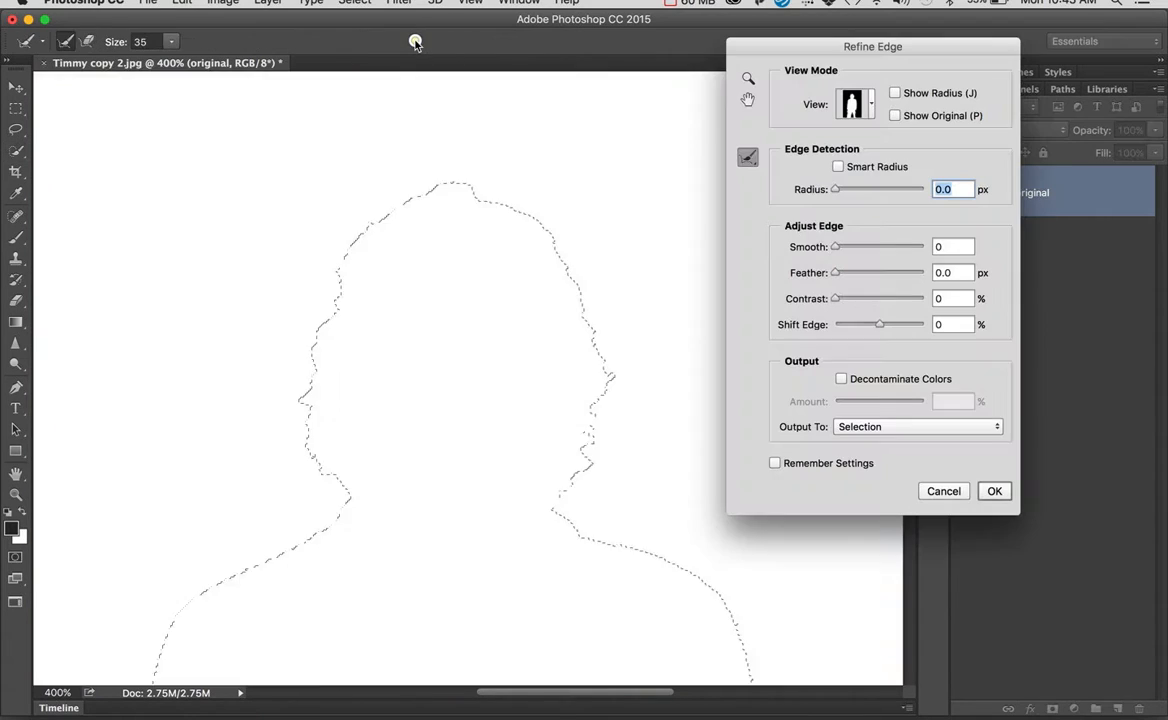
{"action": "left_click", "coordinate": [871, 104]}
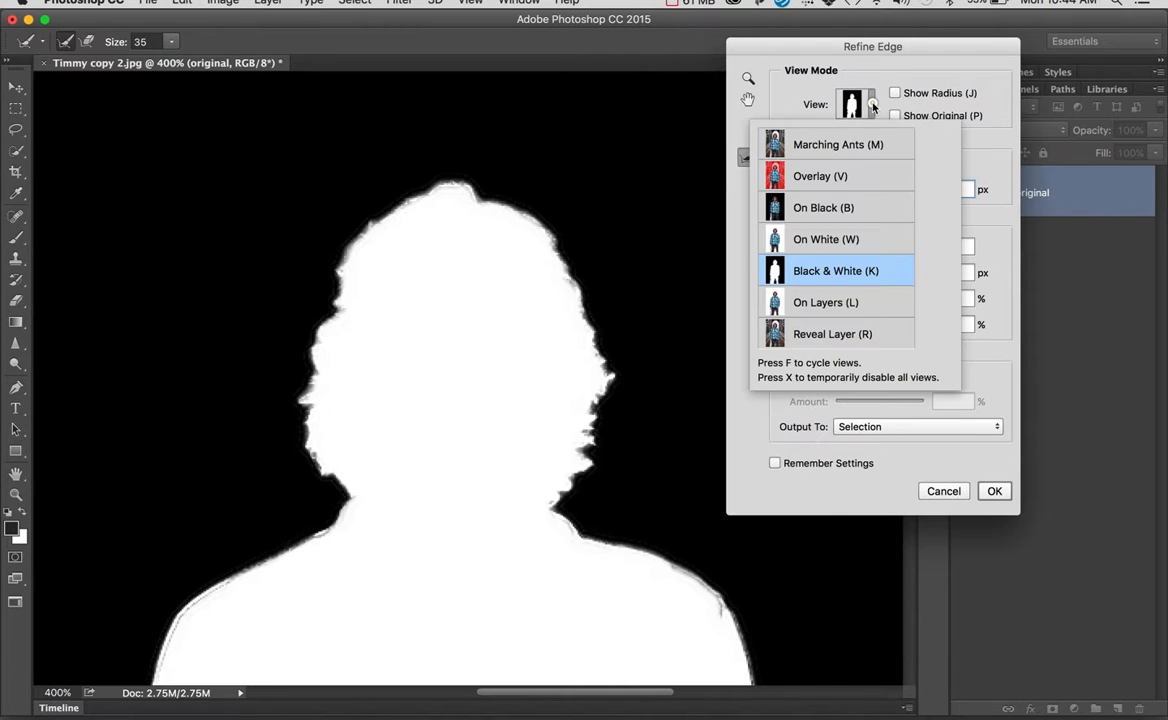
{"action": "left_click", "coordinate": [838, 146]}
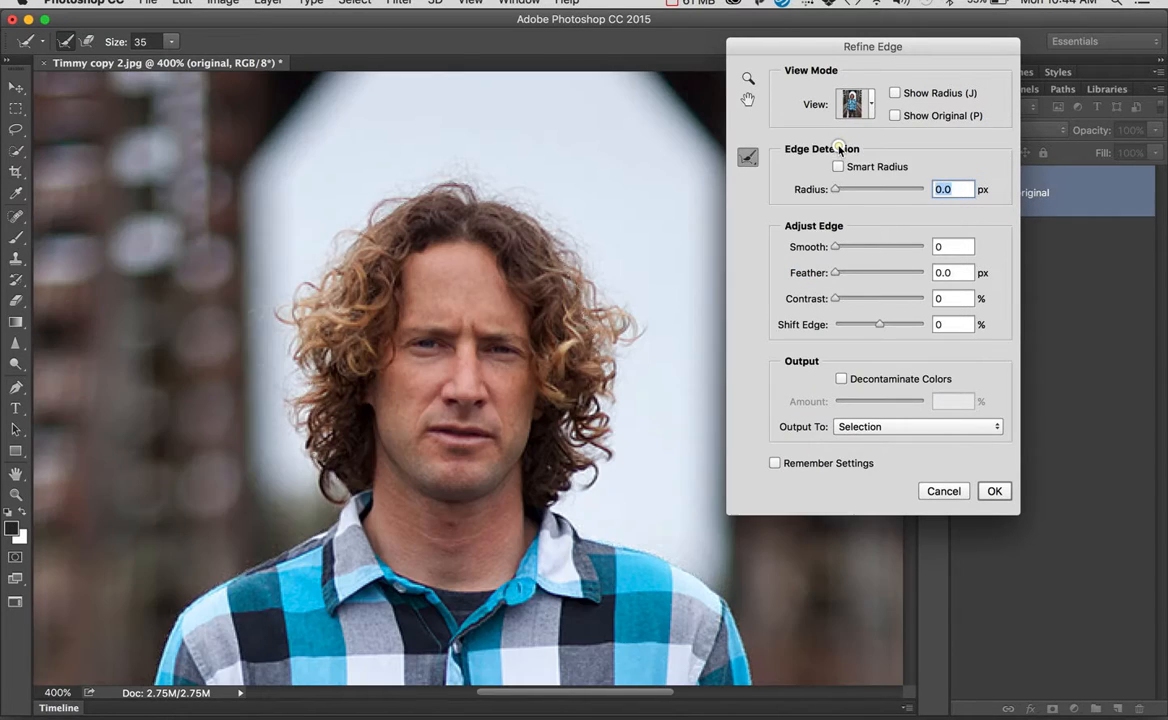
{"action": "left_click", "coordinate": [872, 106]}
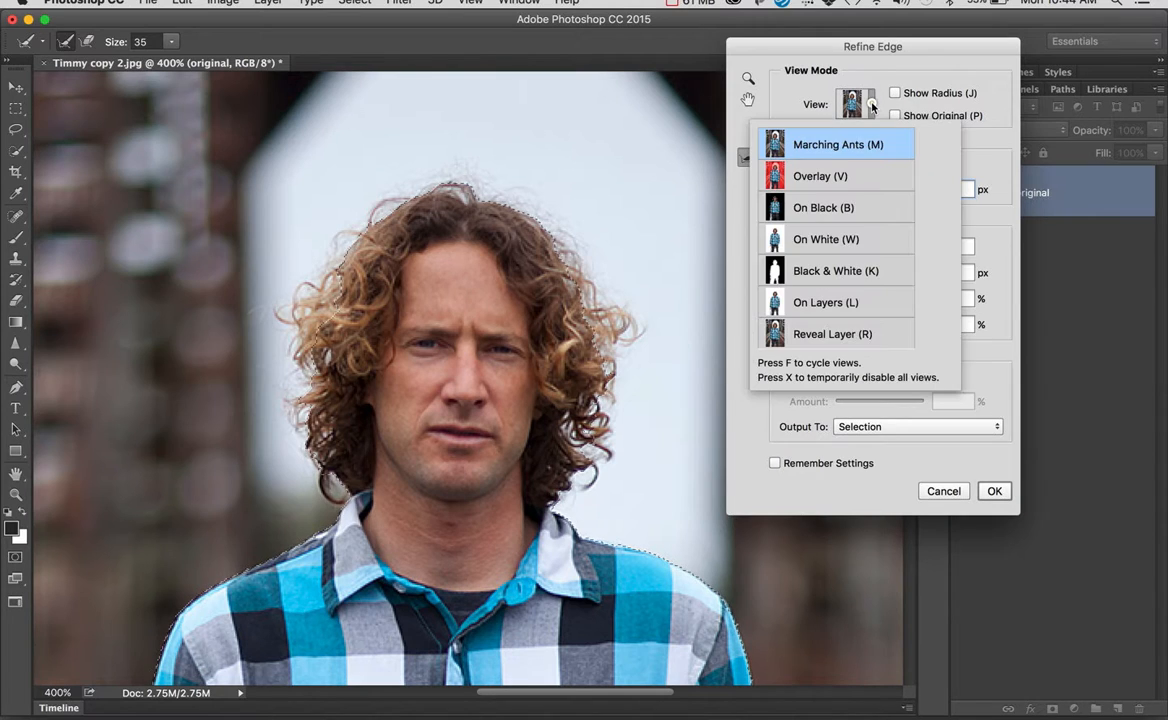
{"action": "left_click", "coordinate": [831, 207]}
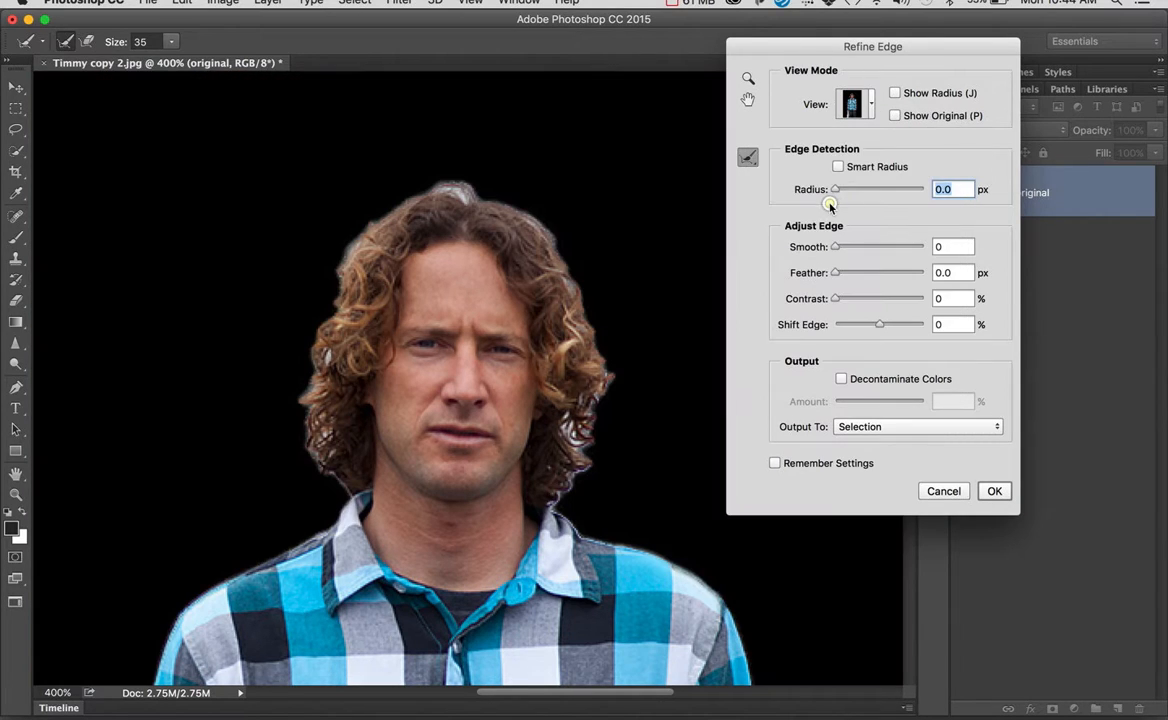
{"action": "left_click", "coordinate": [873, 106]}
{"action": "left_click", "coordinate": [837, 272]}
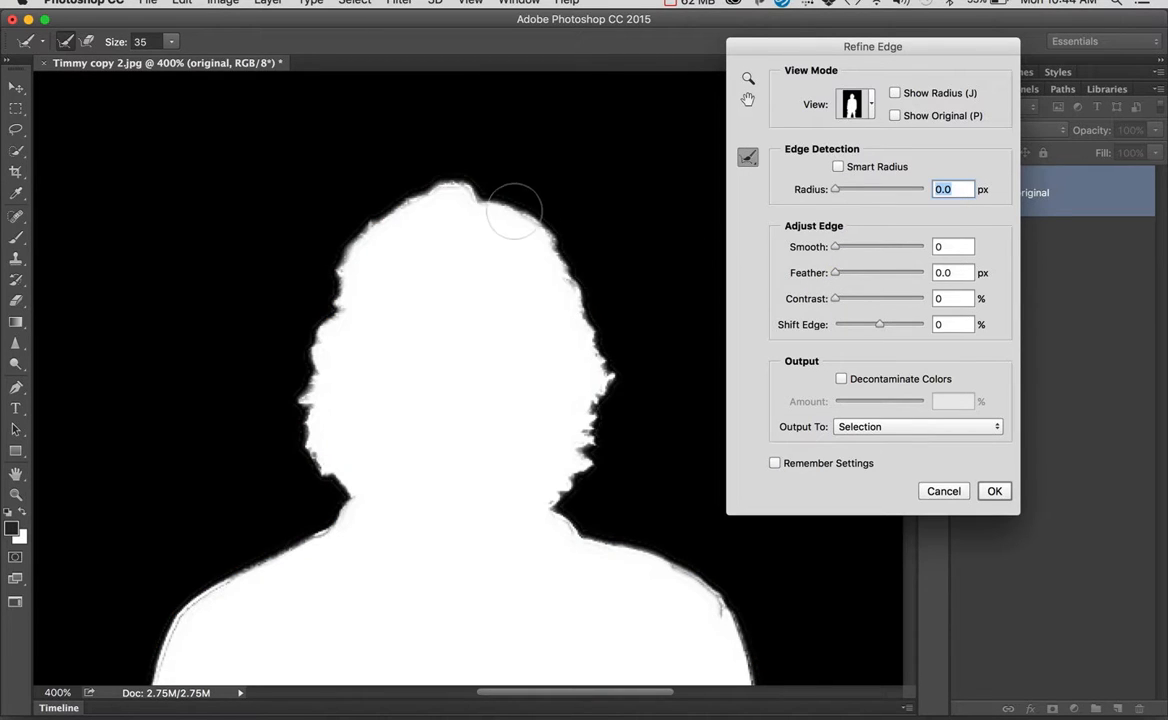
Enable Smart Radius and paint around the outer edge of the man's curly hair with the Refine Radius tool
{"action": "left_click", "coordinate": [837, 167]}
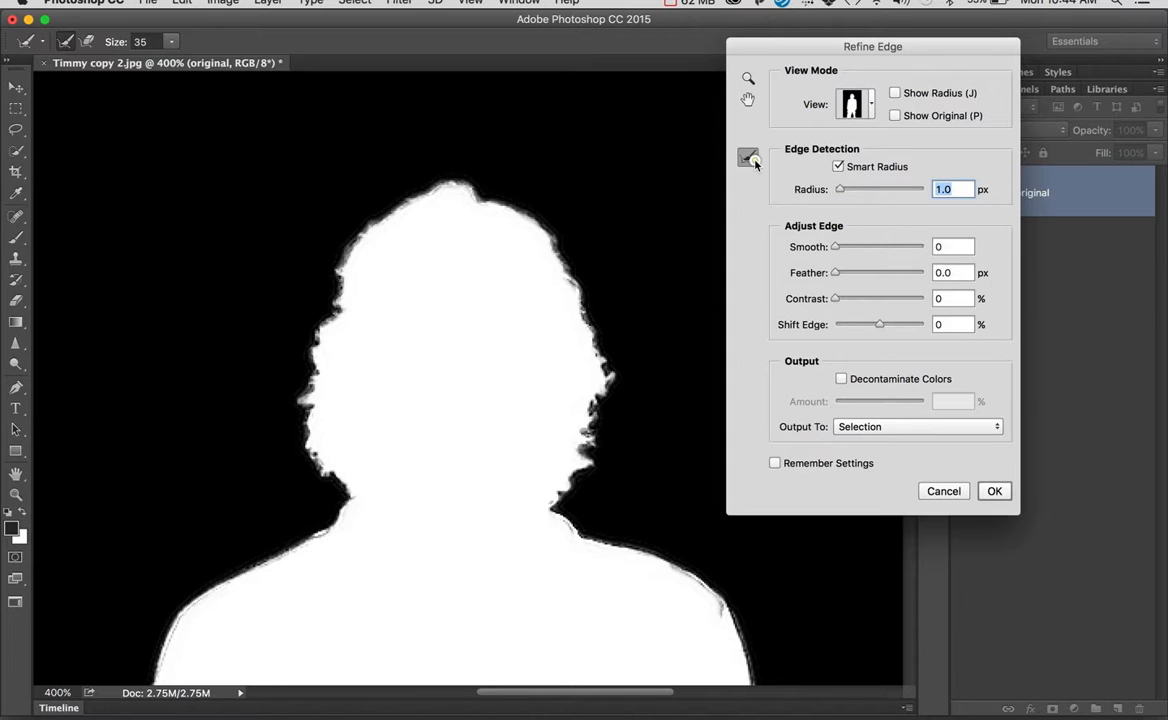
{"action": "left_click", "coordinate": [754, 163]}
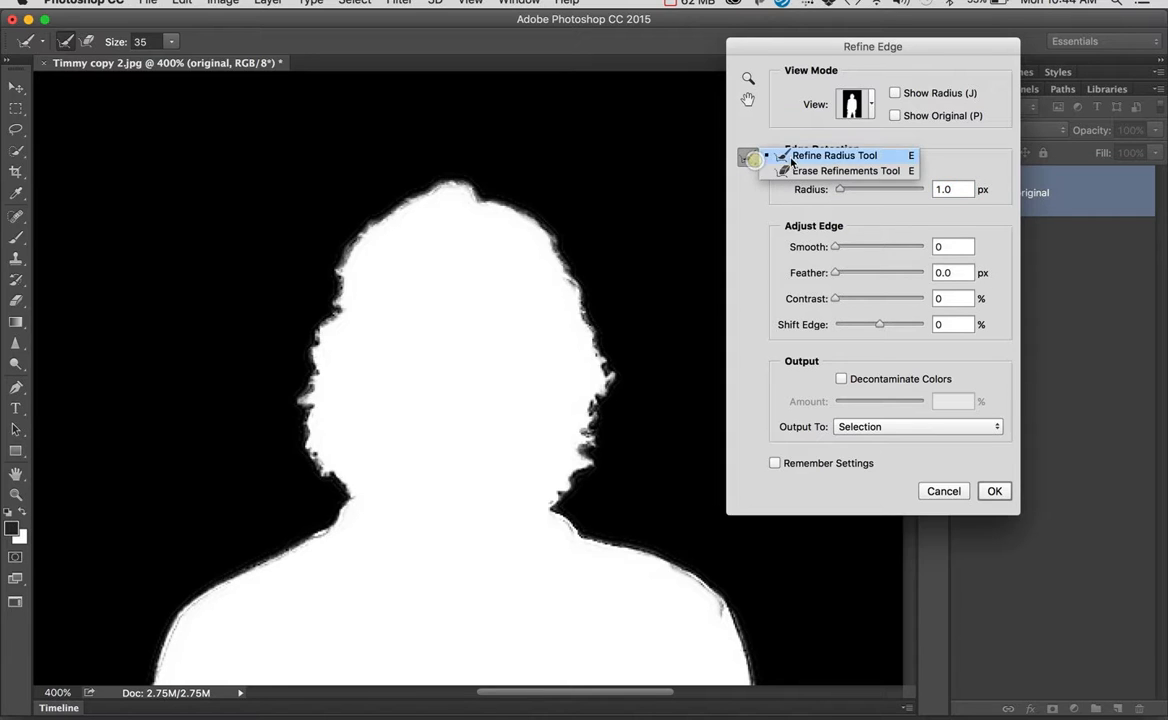
{"action": "left_click", "coordinate": [826, 157]}
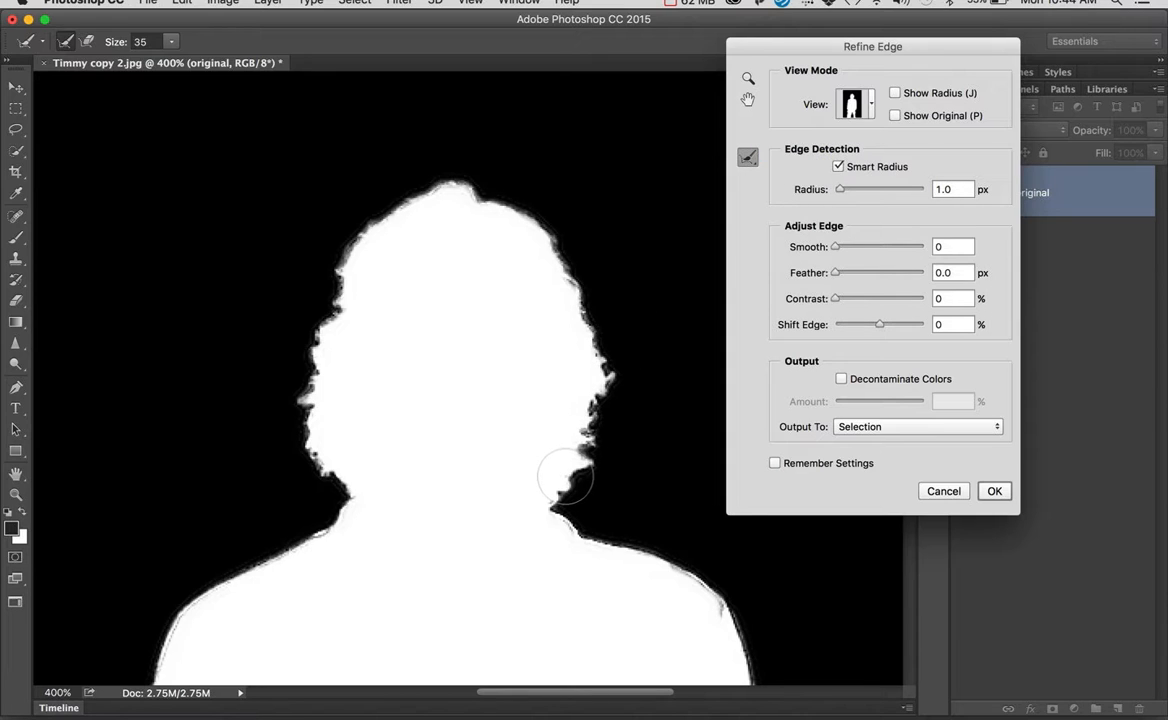
{"action": "mouse_move", "coordinate": [577, 477]}
{"action": "left_mouse_down"}
{"action": "mouse_move", "coordinate": [620, 359]}
{"action": "mouse_move", "coordinate": [612, 325]}
{"action": "mouse_move", "coordinate": [563, 218]}
{"action": "mouse_move", "coordinate": [467, 166]}
{"action": "mouse_move", "coordinate": [445, 185]}
{"action": "mouse_move", "coordinate": [486, 194]}
{"action": "mouse_move", "coordinate": [453, 179]}
{"action": "mouse_move", "coordinate": [361, 213]}
{"action": "mouse_move", "coordinate": [336, 289]}
{"action": "mouse_move", "coordinate": [295, 350]}
{"action": "mouse_move", "coordinate": [289, 323]}
{"action": "mouse_move", "coordinate": [297, 437]}
{"action": "mouse_move", "coordinate": [343, 477]}
{"action": "left_mouse_up"}
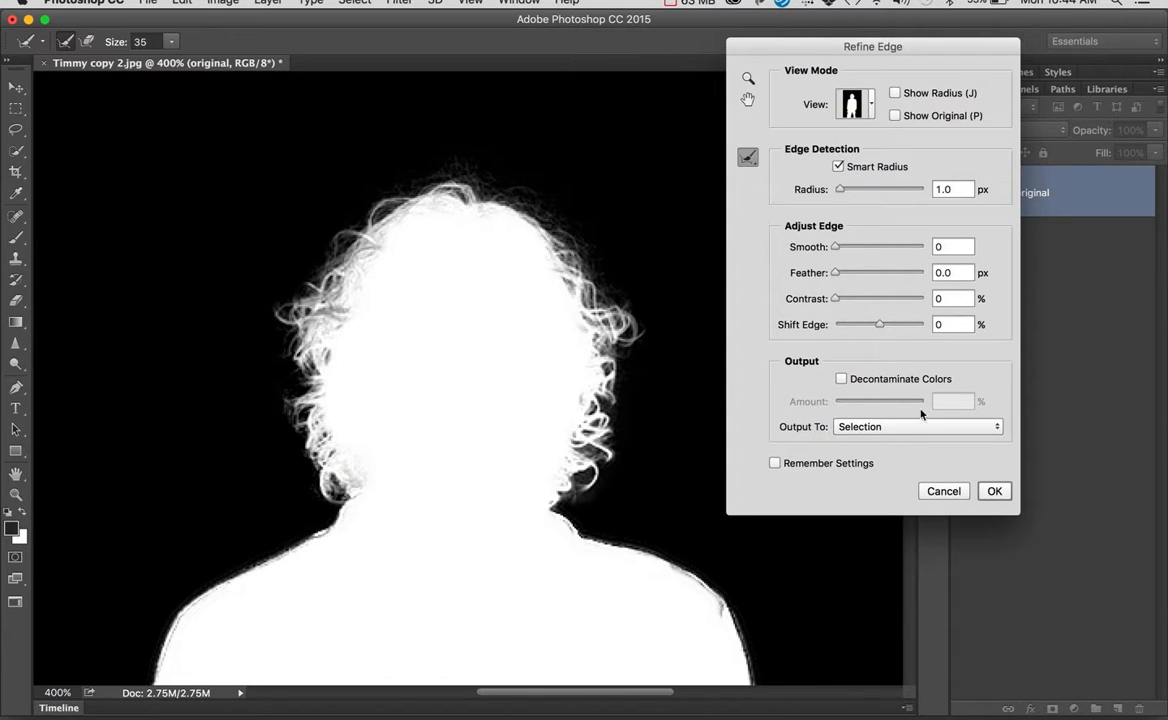
Output the refined selection as a new layer with layer mask using Decontaminate Colors at 50%, and show the original layer again
{"action": "left_click", "coordinate": [841, 380]}
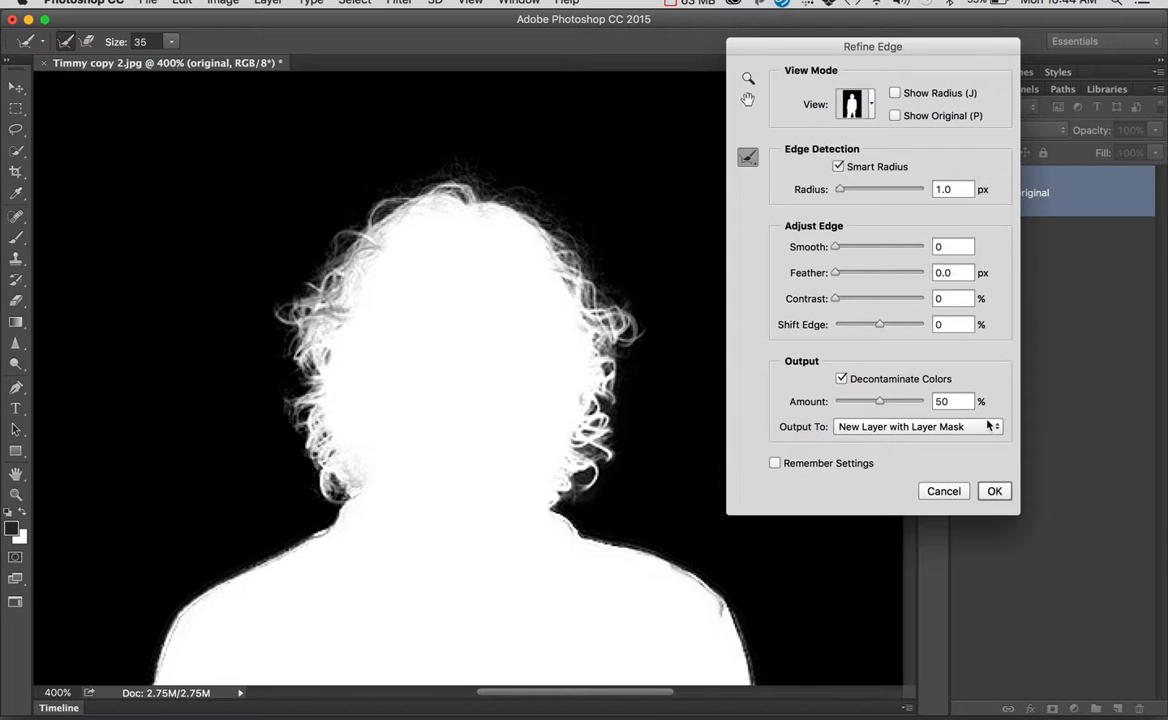
{"action": "left_click", "coordinate": [994, 491]}
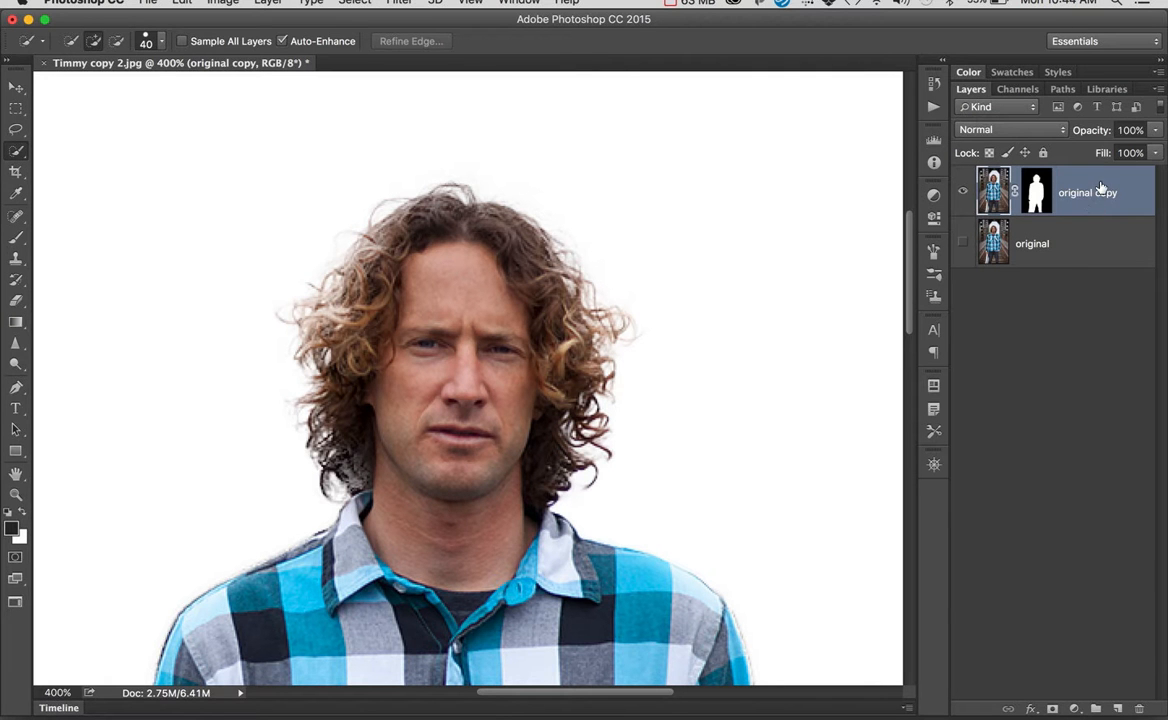
{"action": "left_click", "coordinate": [961, 243]}
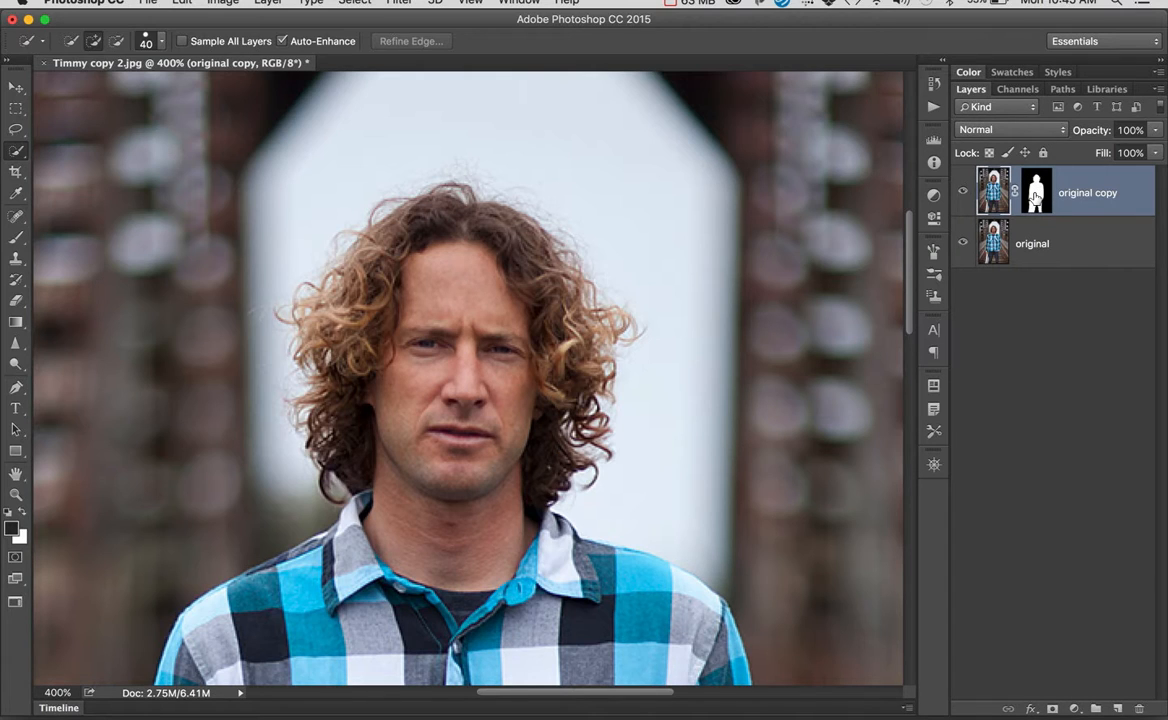
Invert the layer mask of the original copy layer so that it covers the background instead of the man
{"action": "double_click", "coordinate": [1036, 197]}
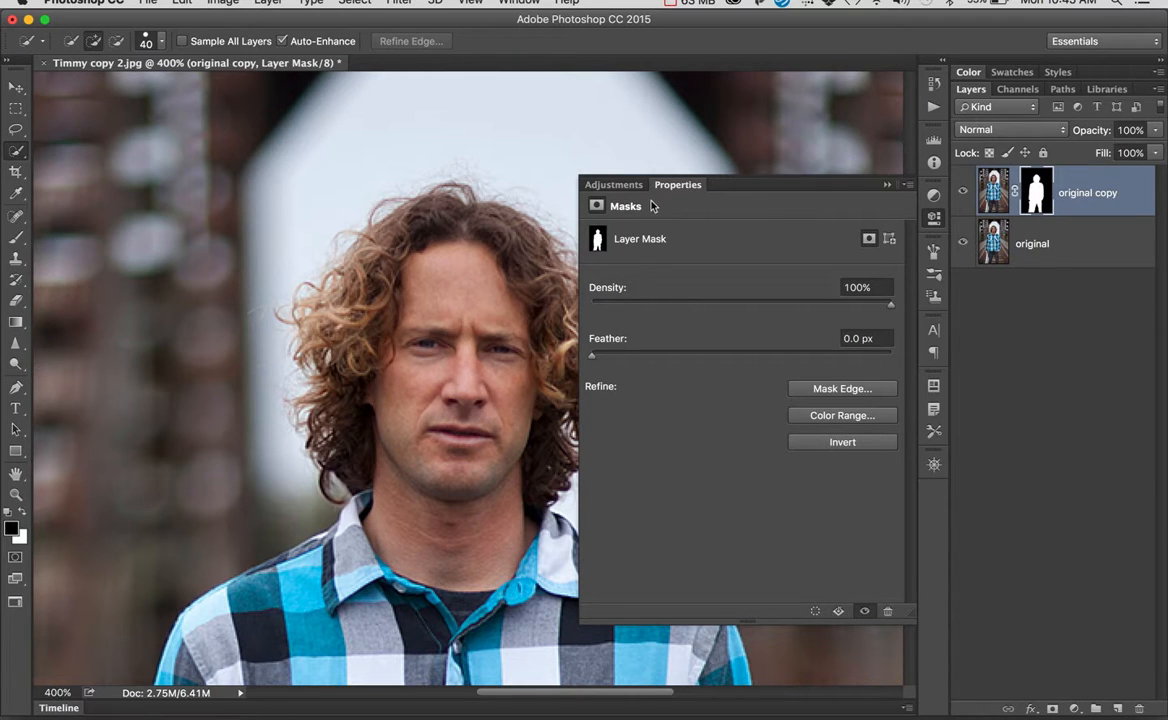
{"action": "left_click", "coordinate": [840, 442]}
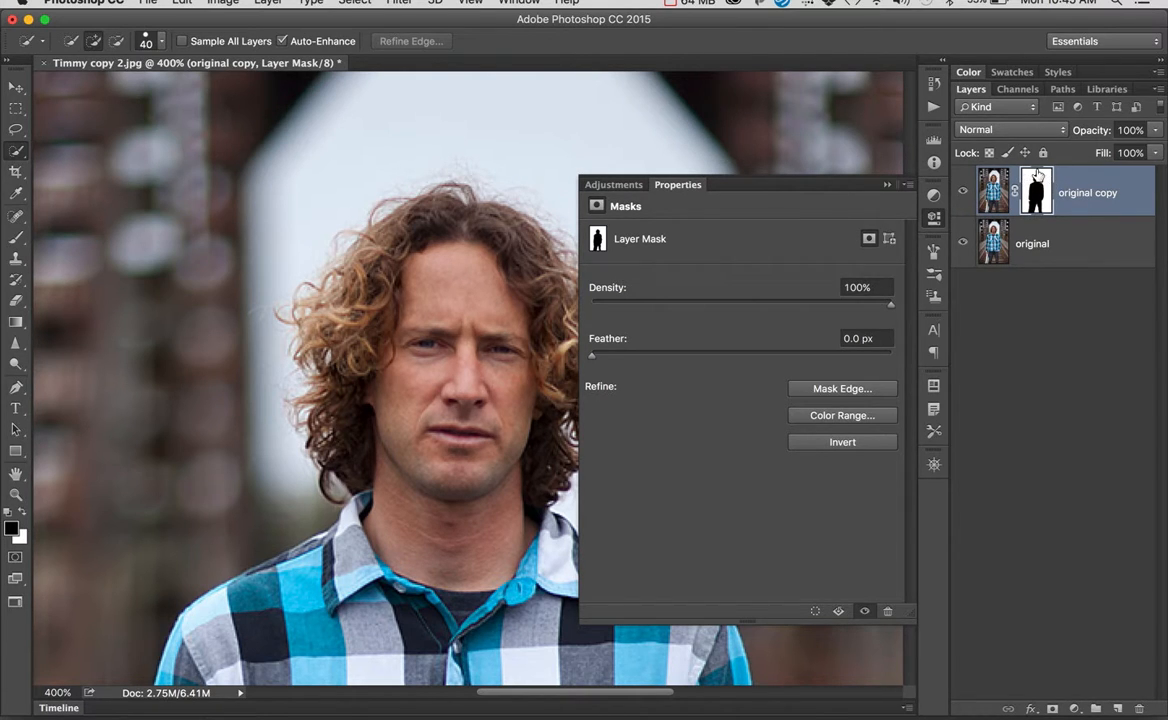
{"action": "left_click", "coordinate": [888, 187]}
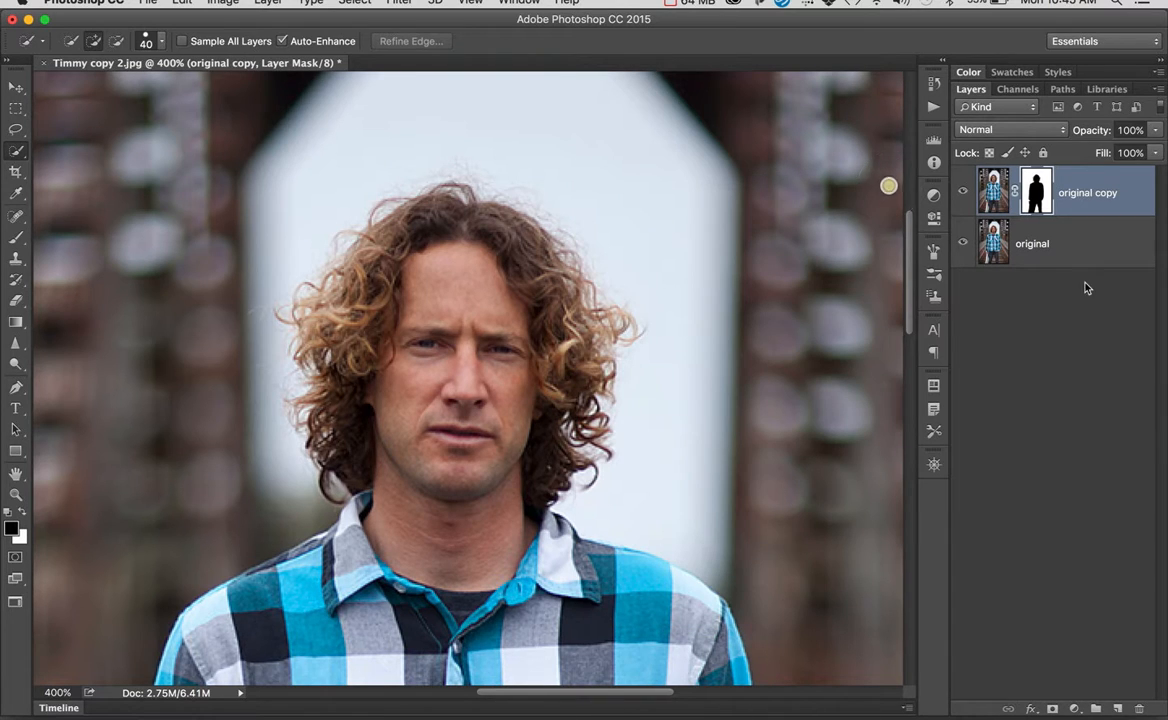
Add a Black & White adjustment layer with the Default preset and clip it to the original copy layer
{"action": "left_click", "coordinate": [1075, 710]}
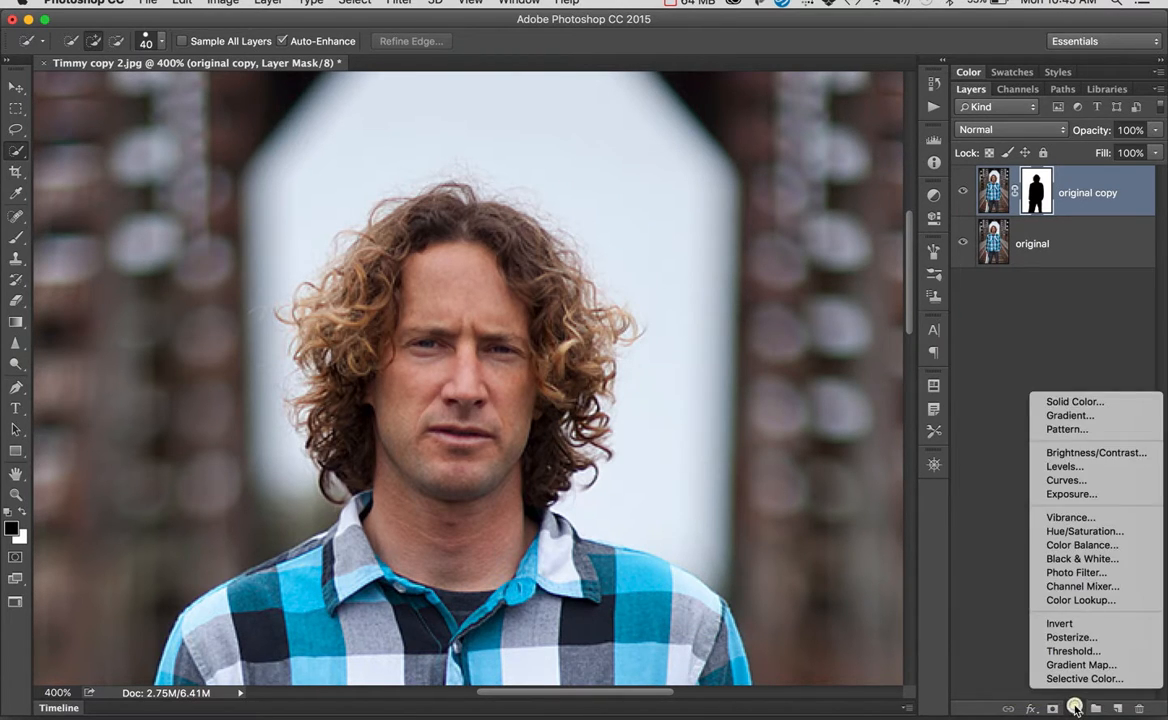
{"action": "left_click", "coordinate": [1071, 559]}
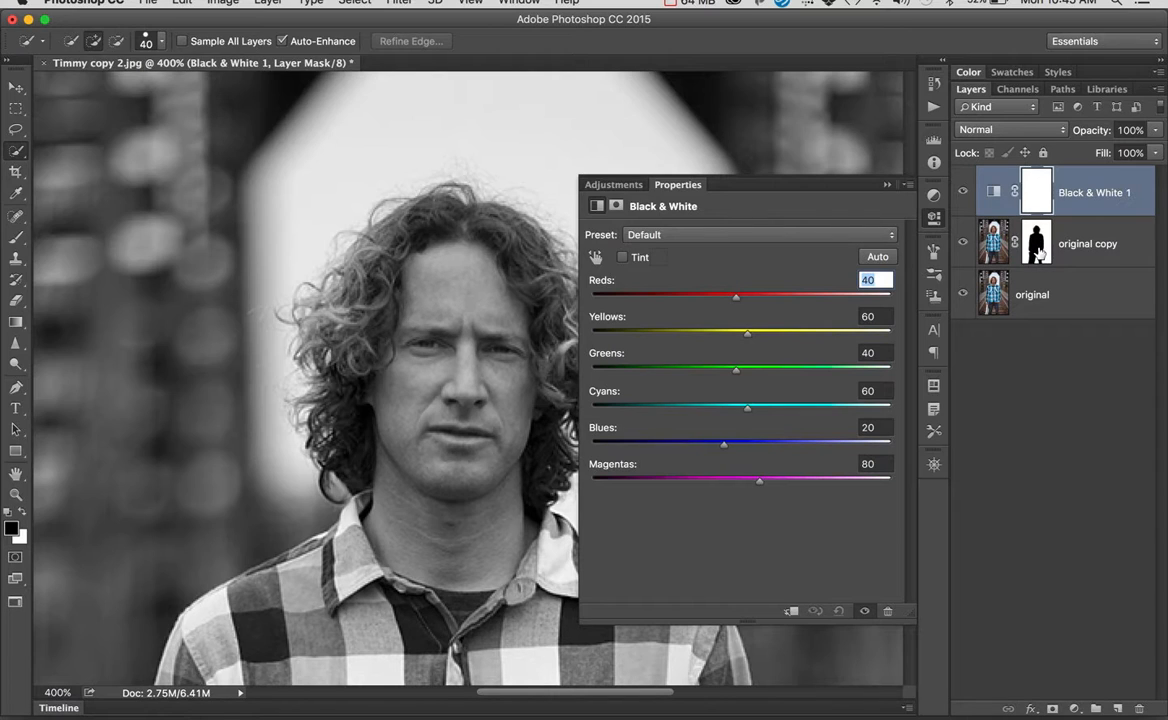
{"action": "left_click", "coordinate": [791, 612]}
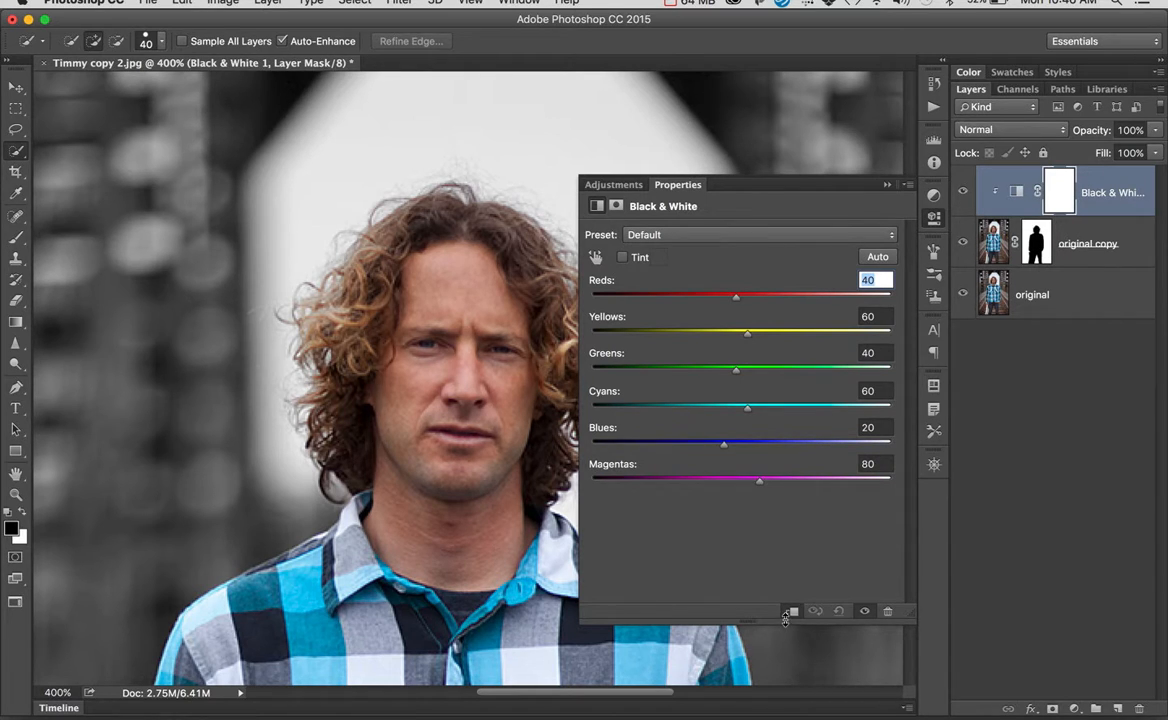
{"action": "left_click", "coordinate": [886, 184]}
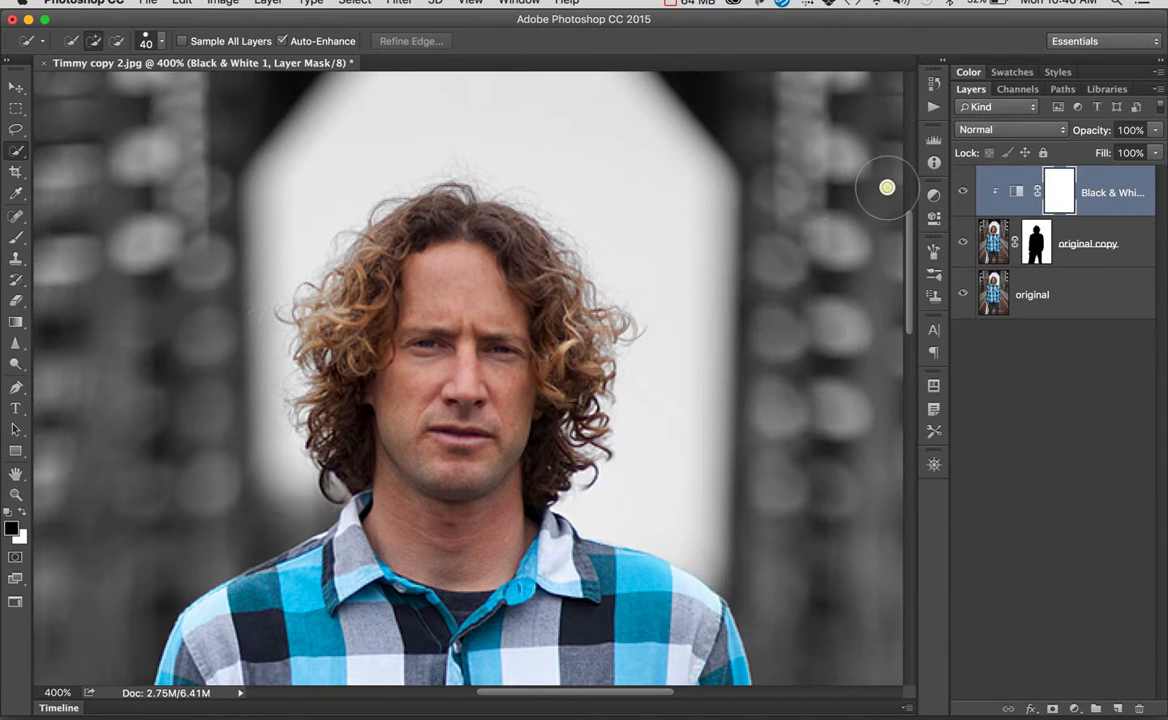
Release the Black & White layer's clipping mask, then recreate it and undo that clipping
{"action": "key", "text": "super+alt+g"}
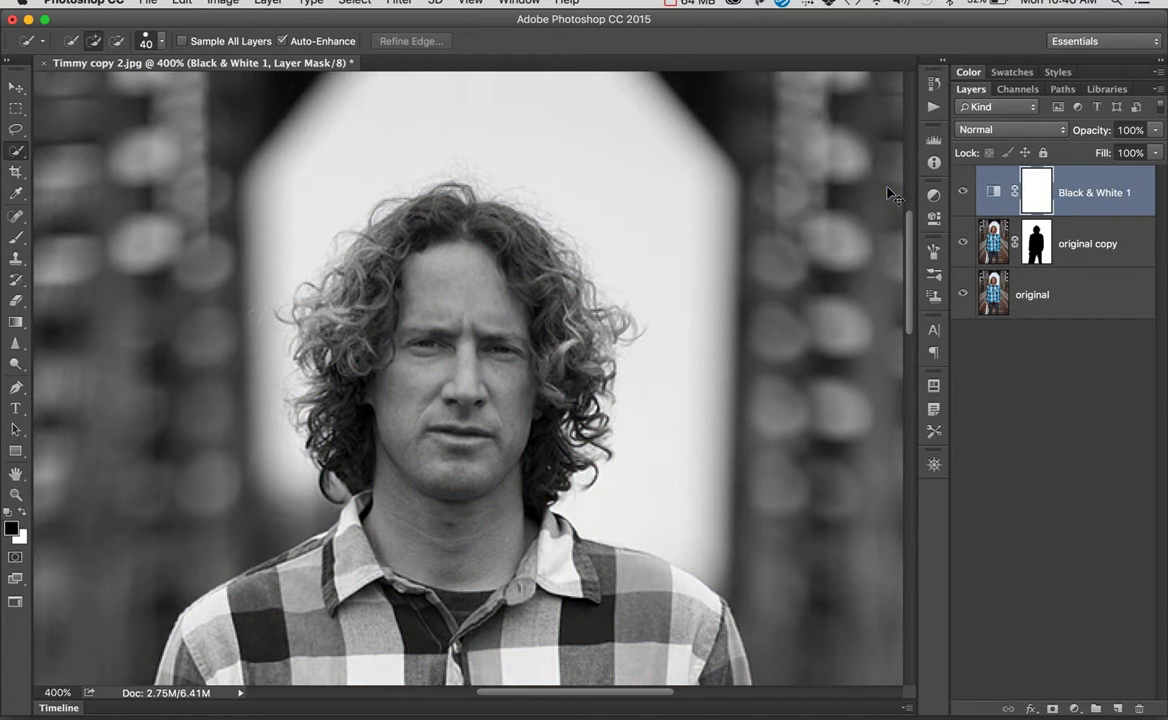
{"action": "right_click", "coordinate": [1122, 193]}
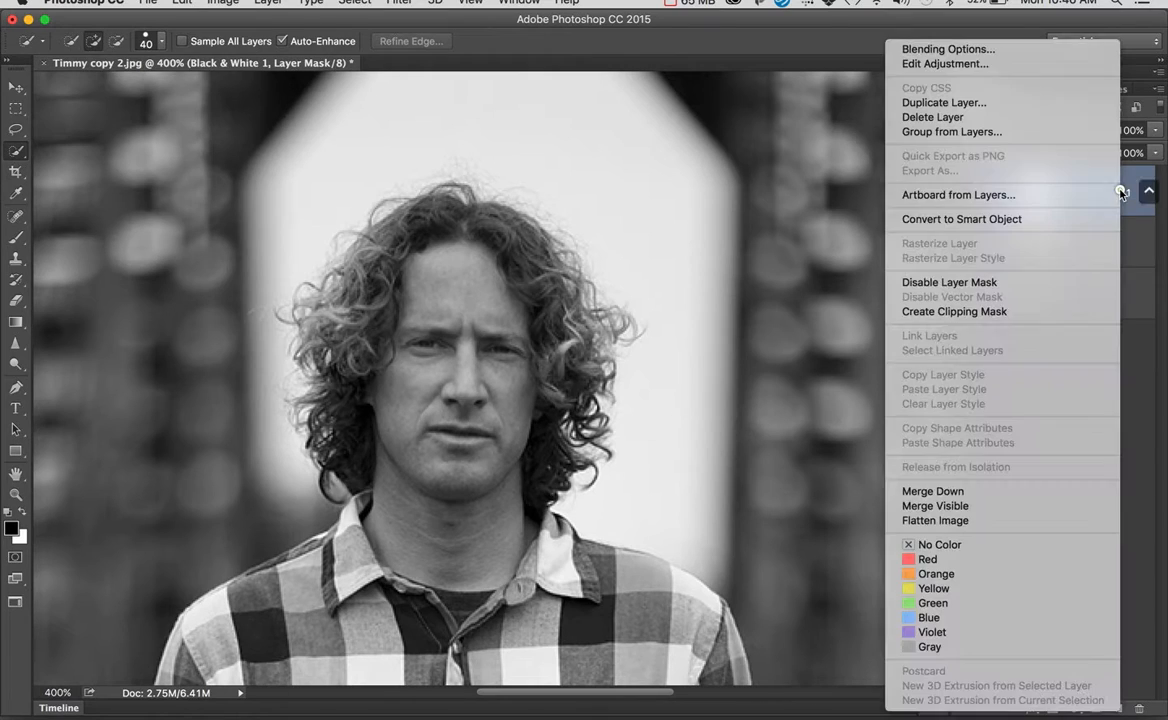
{"action": "left_click", "coordinate": [968, 312]}
{"action": "key", "text": "super+z"}
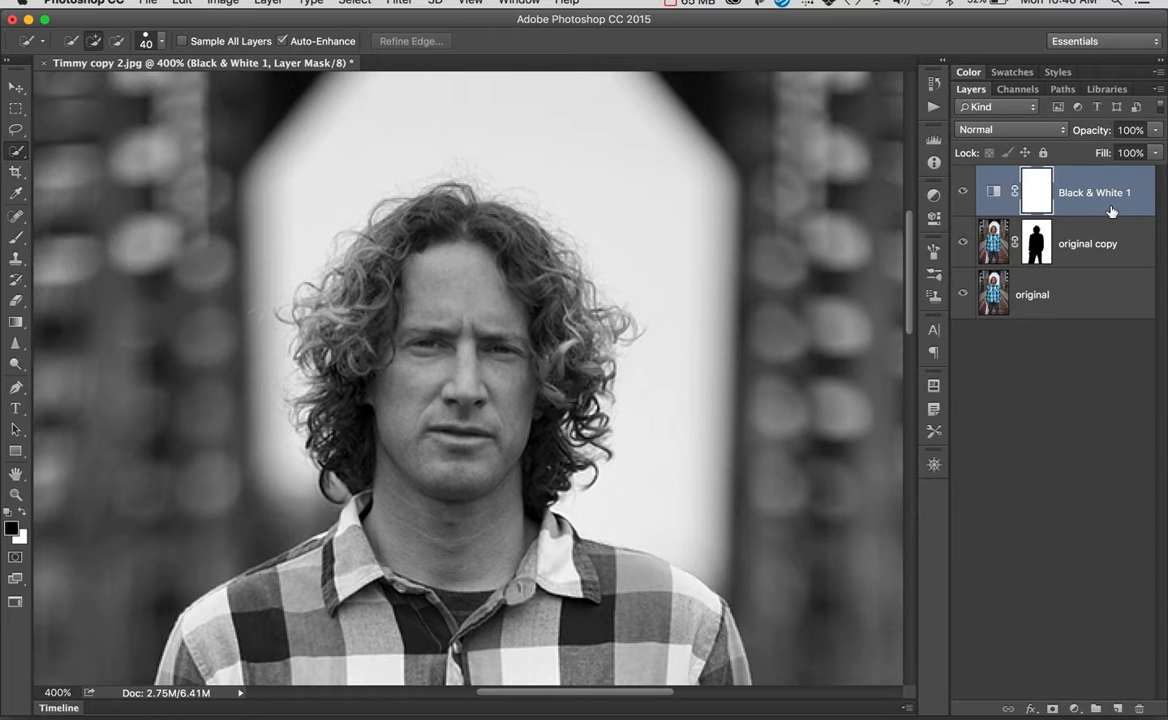
Clip the Black & White adjustment layer to the original copy layer so only the background is desaturated
{"action": "left_click_drag", "start_coordinate": [1111, 211], "coordinate": [1114, 209]}
{"action": "left_click_drag", "start_coordinate": [1096, 208], "coordinate": [1097, 210]}
{"action": "left_click", "coordinate": [1097, 209], "text": "alt"}
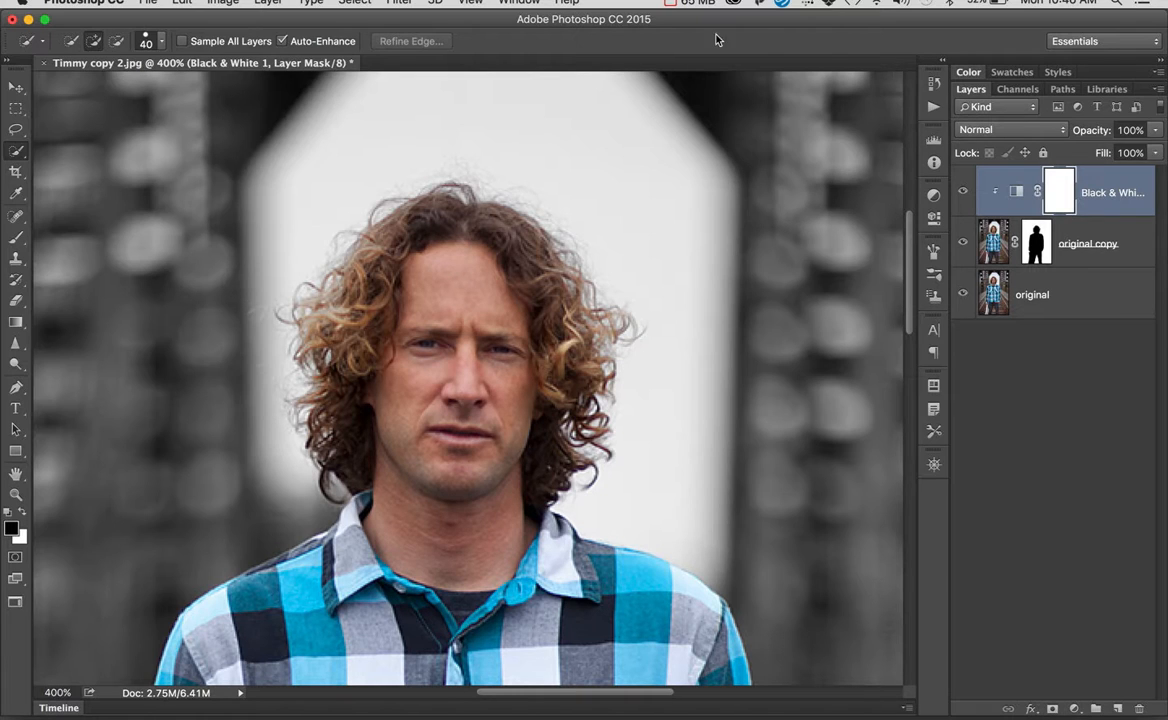
{"action": "left_click", "coordinate": [671, 3]}
{"action": "key", "text": "Down"}
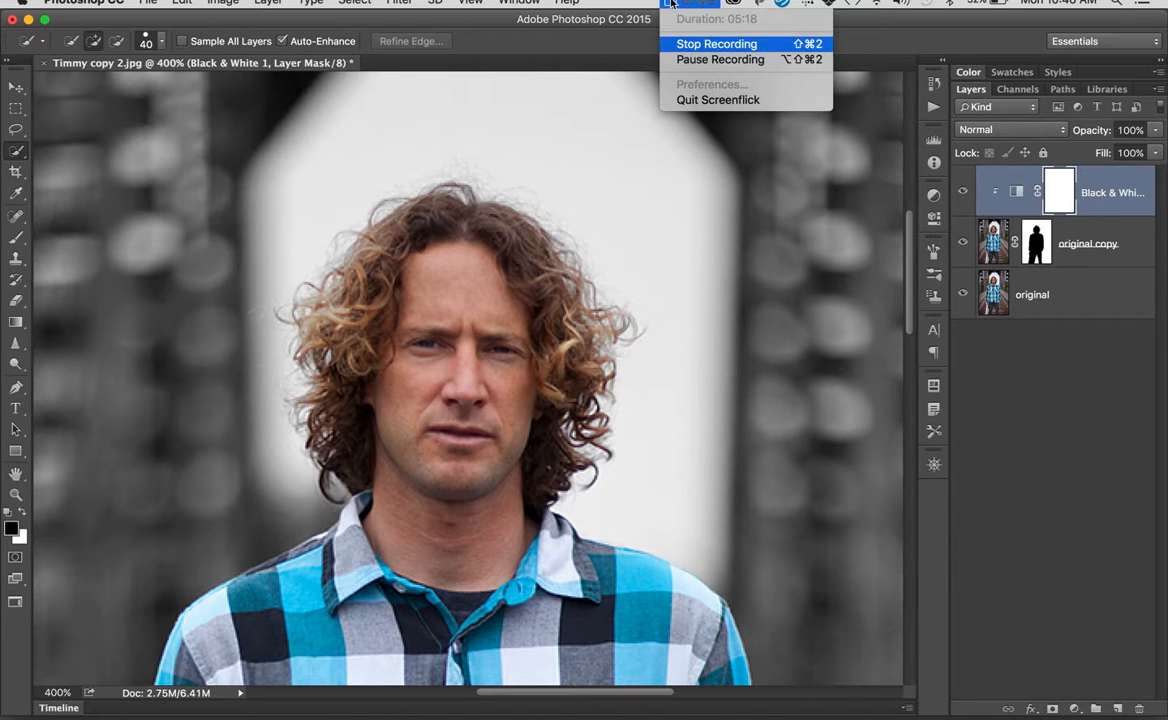